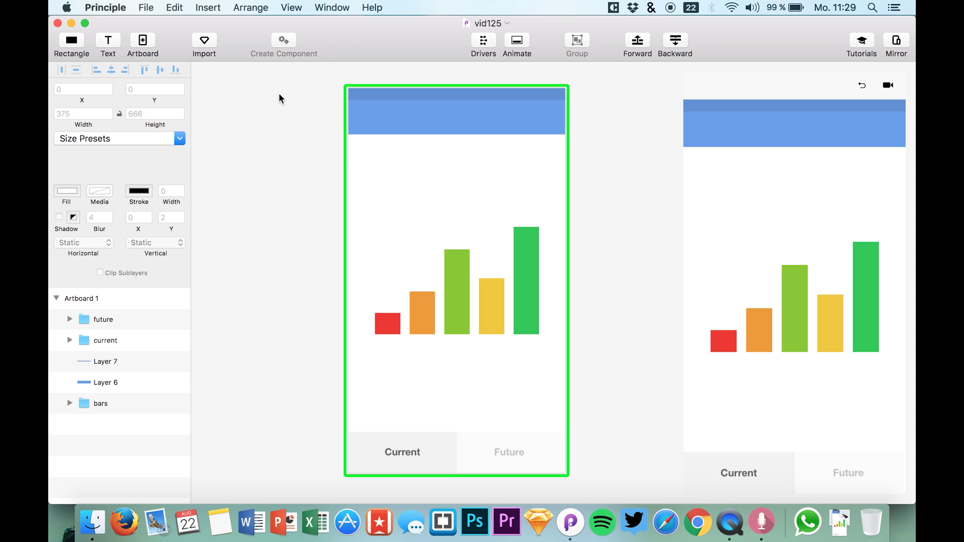
- Reposition the artboard slightly left on the canvas
scroll(278, 98, up, 2)
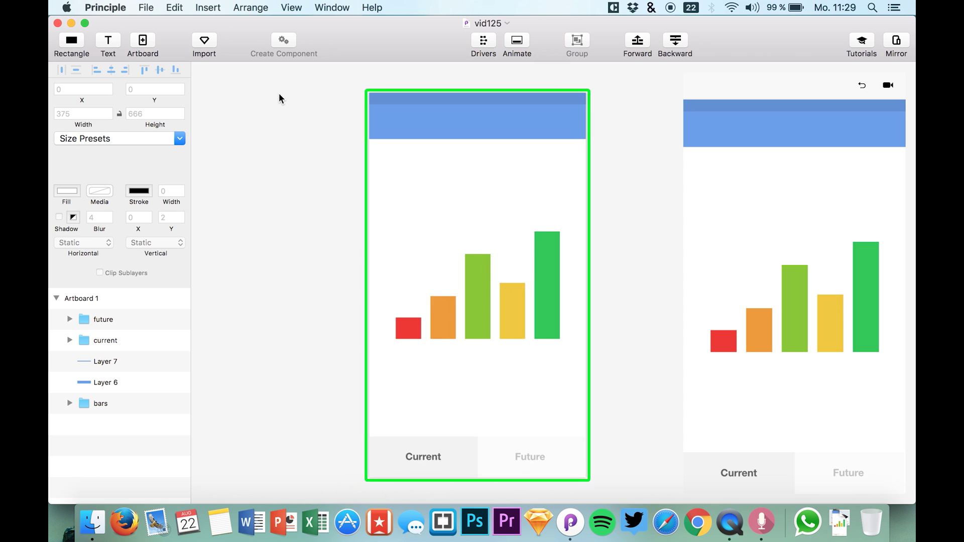
scroll(338, 116, right, 2)
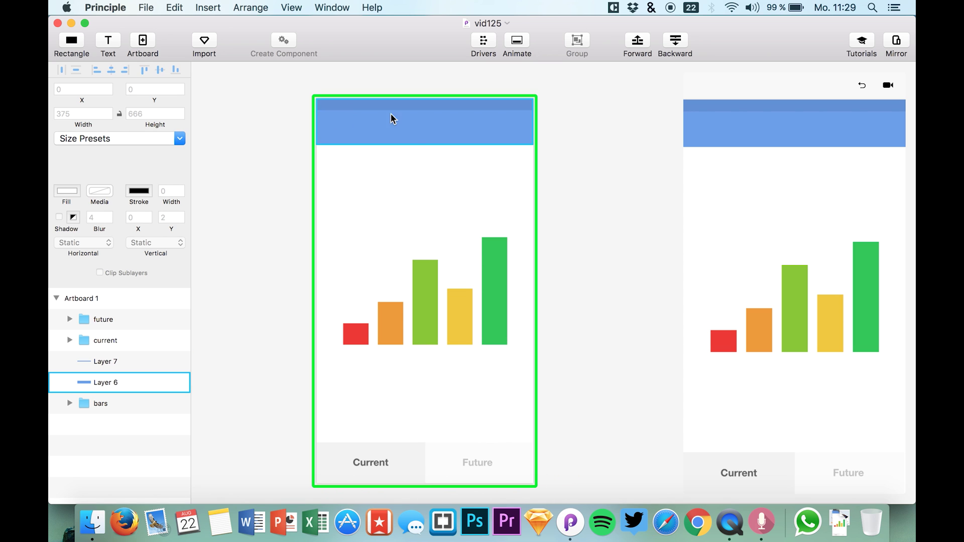
scroll(417, 125, down, 2)
scroll(418, 129, down, 1)
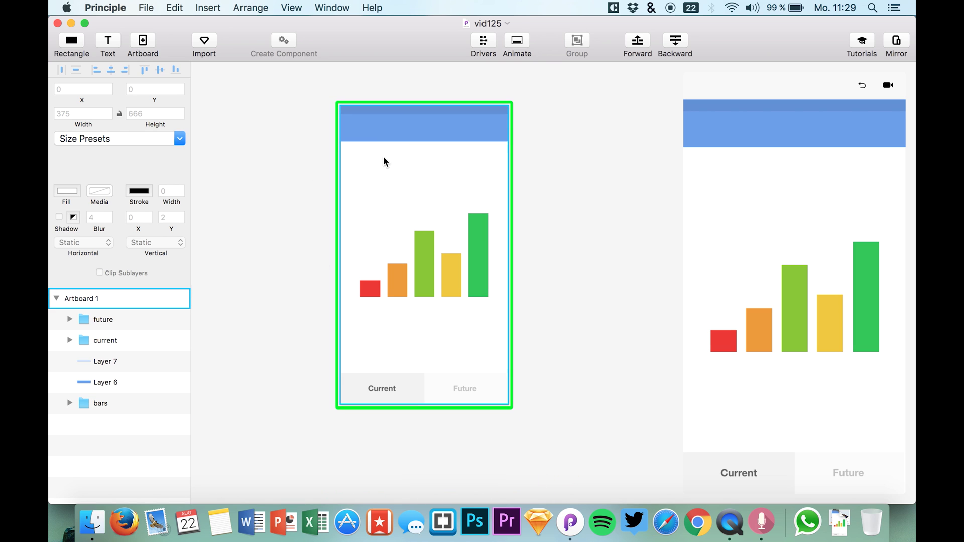
scroll(431, 179, right, 2)
scroll(430, 179, up, 1)
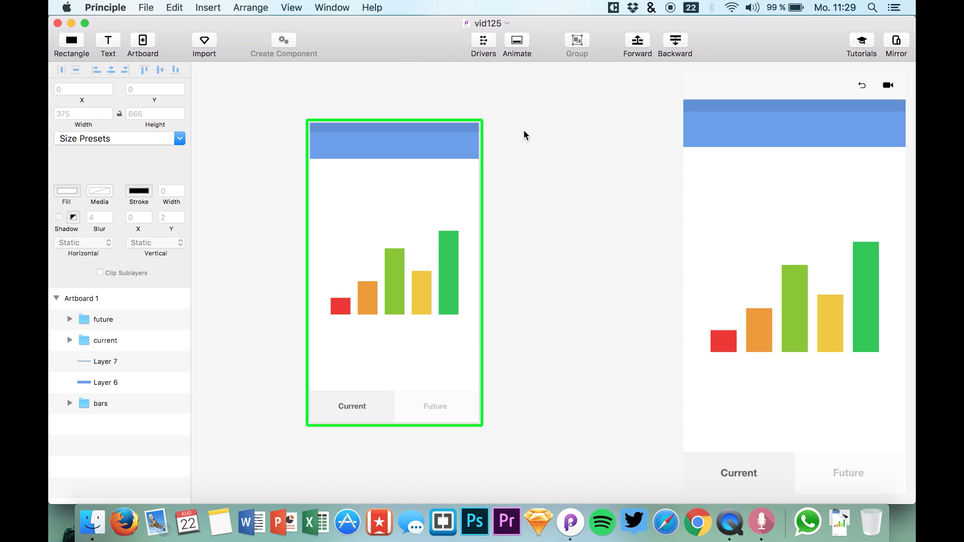
scroll(523, 135, right, 2)
scroll(523, 134, up, 2)
scroll(523, 134, left, 4)
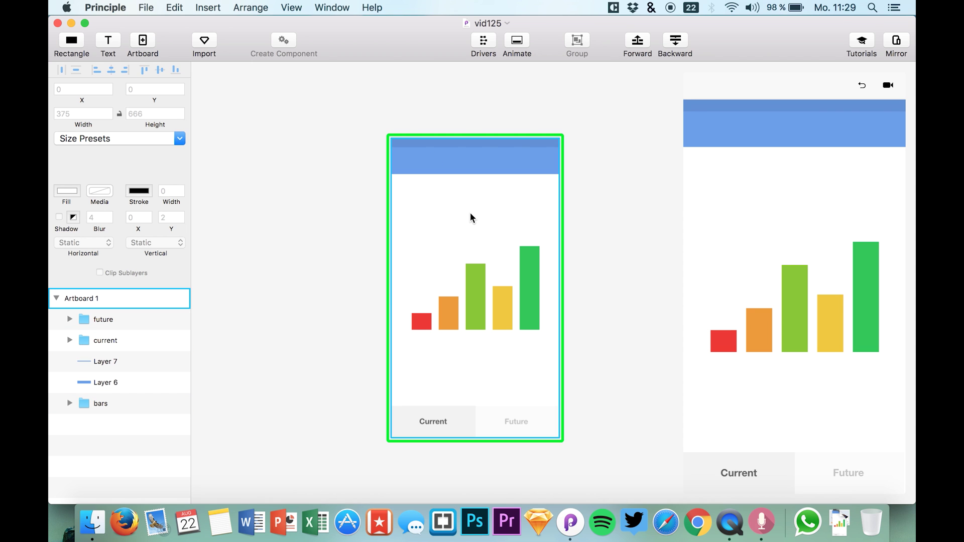
drag(470, 213, 401, 223)
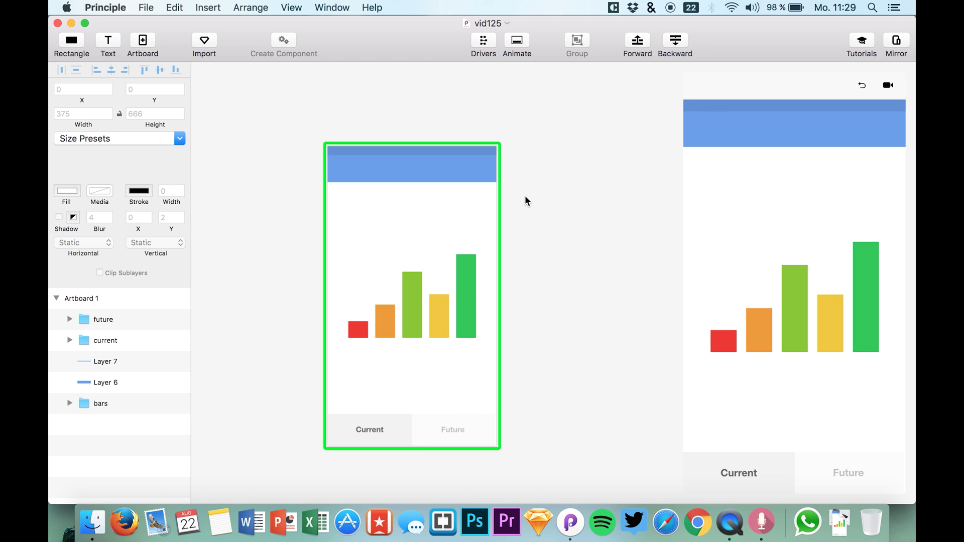
scroll(525, 197, left, 2)
scroll(525, 196, up, 3)
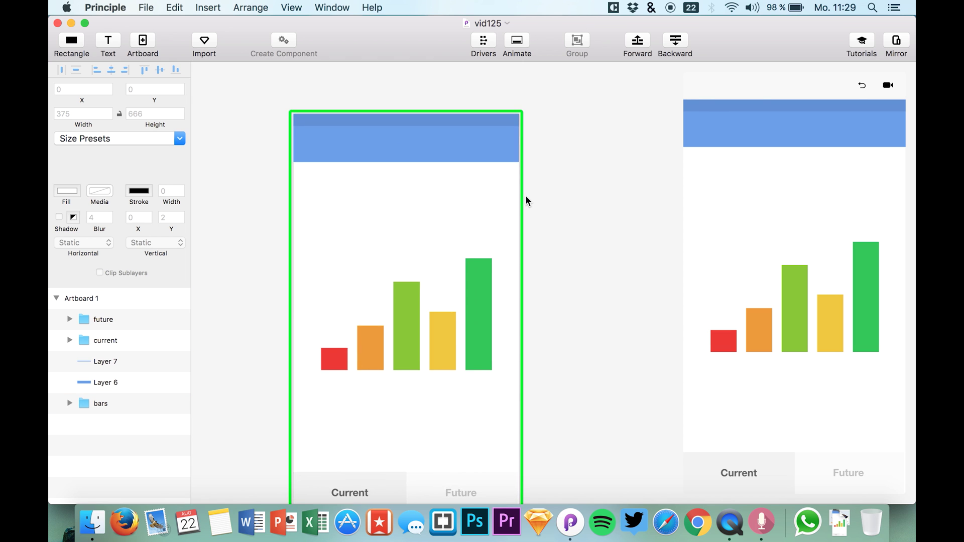
scroll(525, 200, down, 2)
scroll(525, 200, left, 2)
- Move the bars group up in the layer list to sit just below current
click(411, 284)
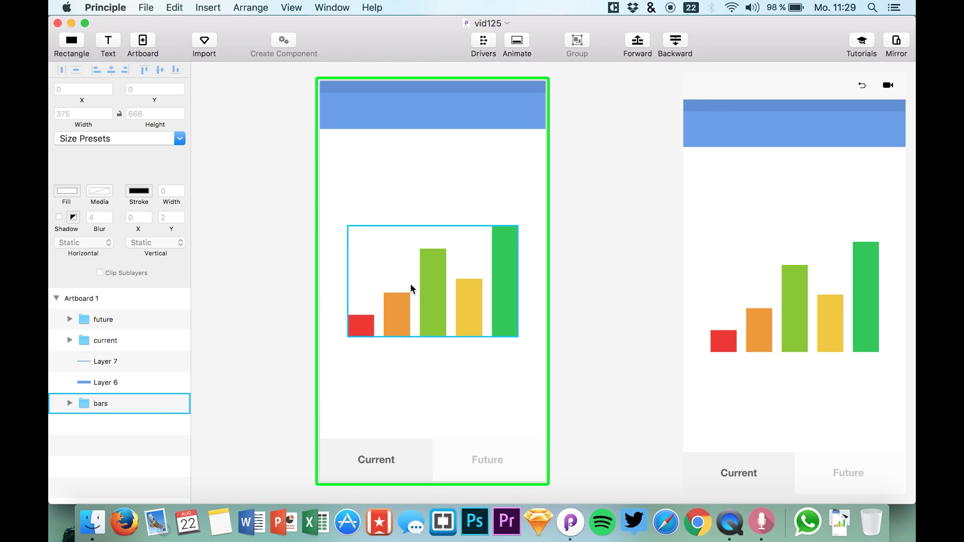
click(407, 101)
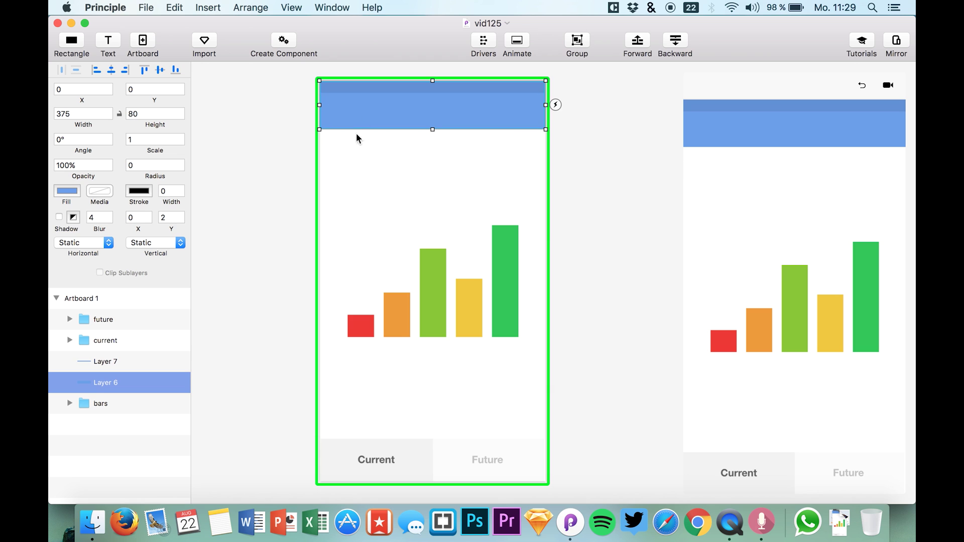
click(336, 188)
click(417, 313)
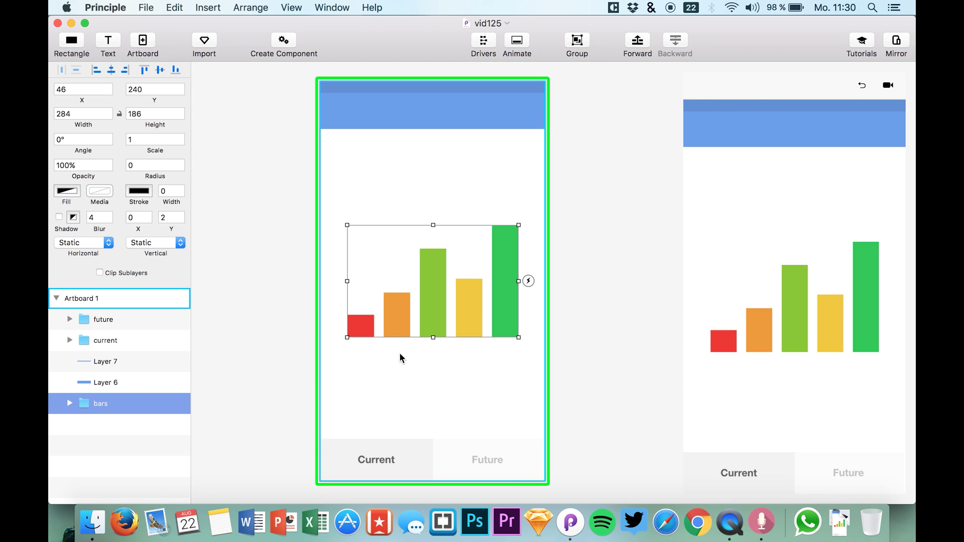
click(102, 386)
drag(99, 408, 96, 351)
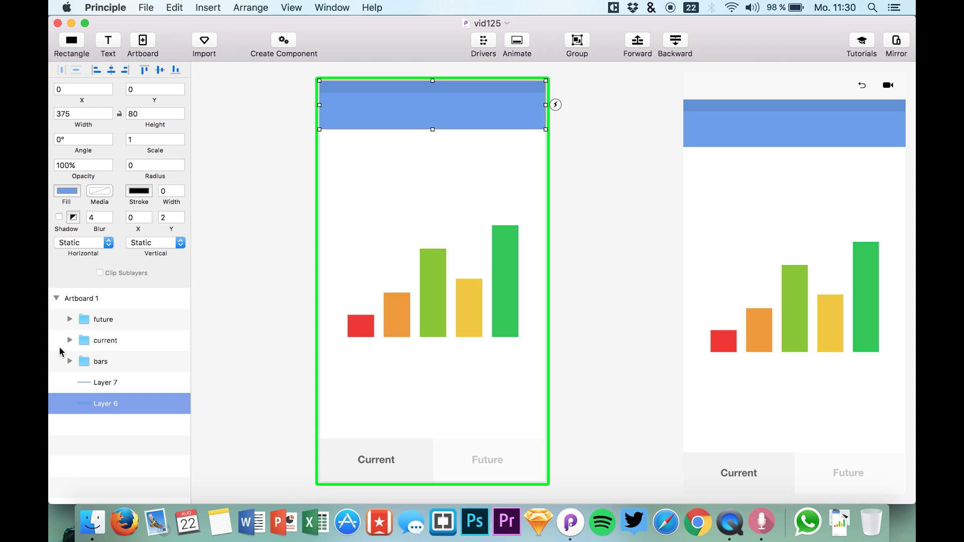
- Turn the future, current and bars layers into one component
click(95, 360)
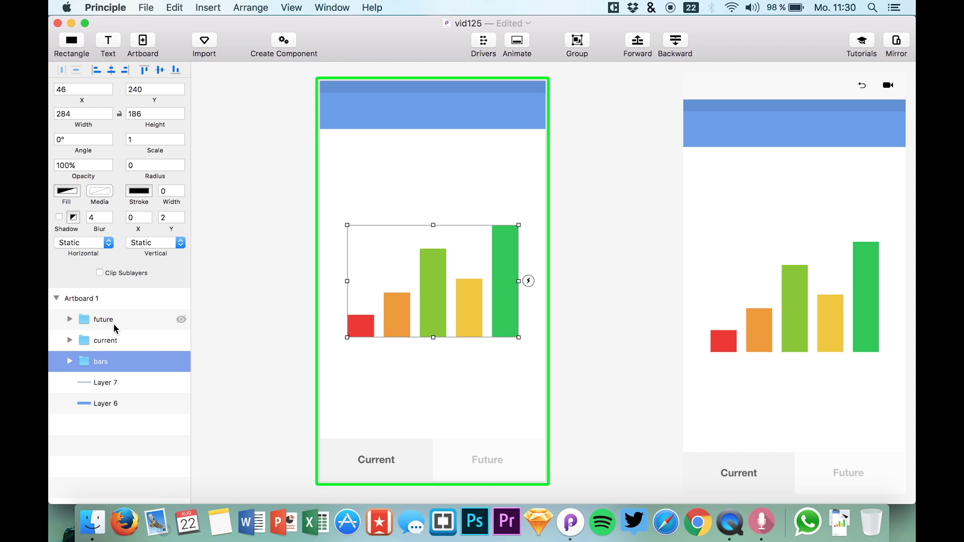
shift+click(114, 324)
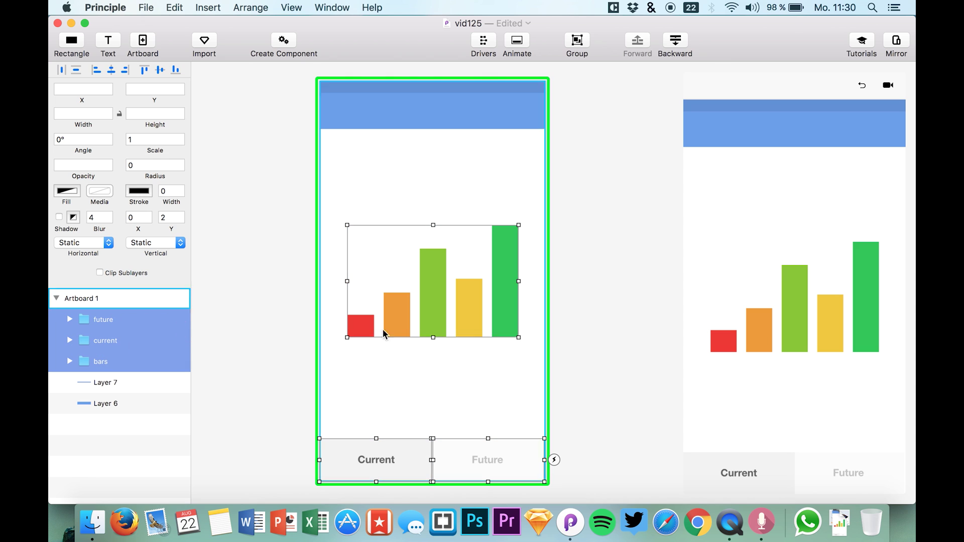
click(284, 45)
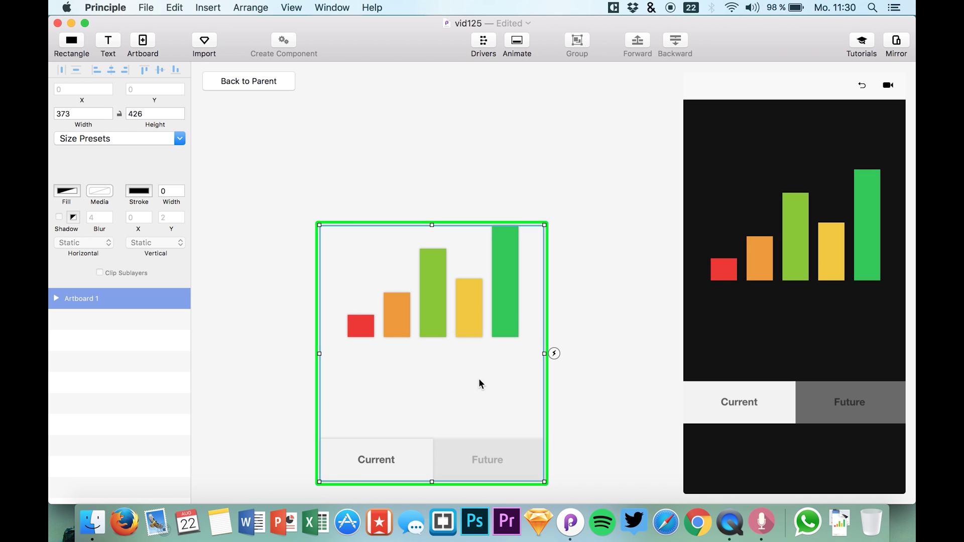
- Undo a mistaken artboard tap link, then link tapping Future to a duplicated Artboard 2
click(554, 354)
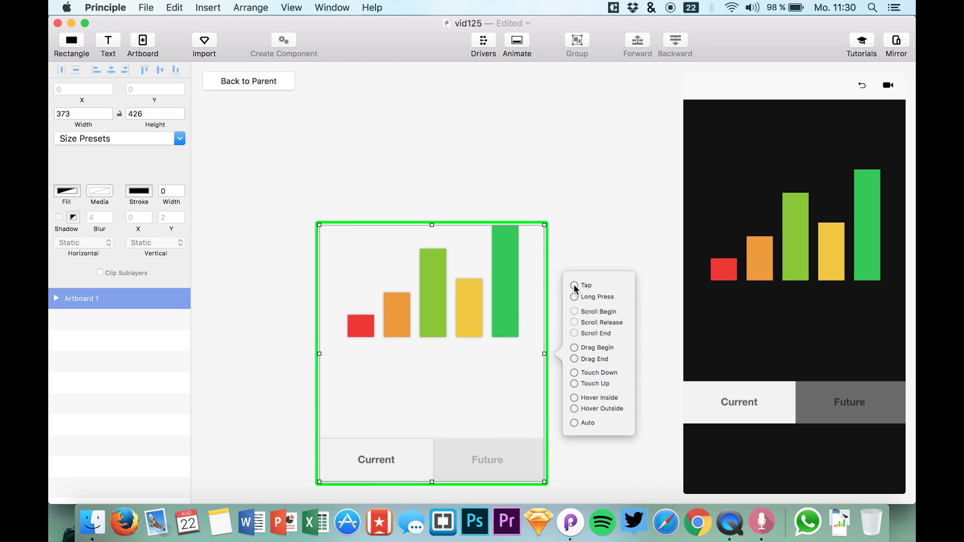
drag(574, 285, 300, 237)
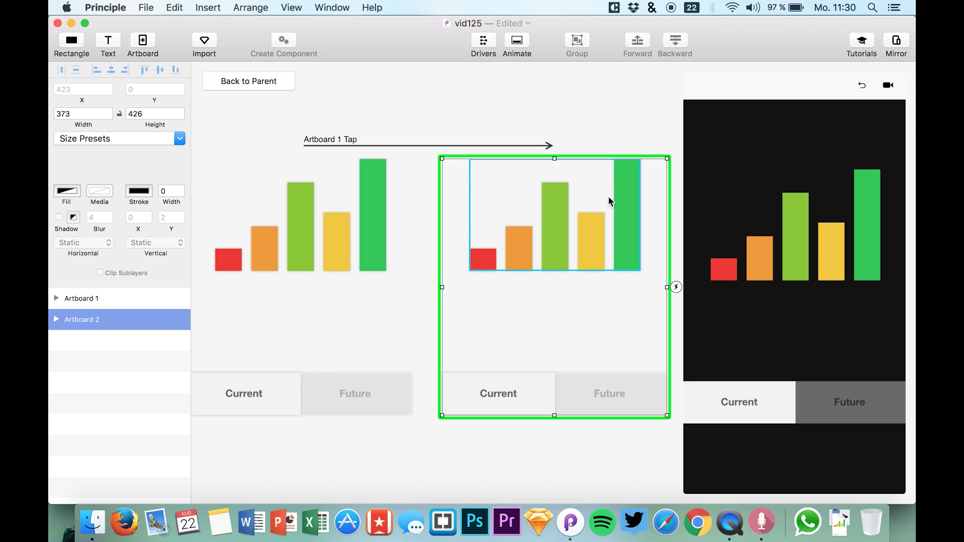
key(super+z)
key(super+z)
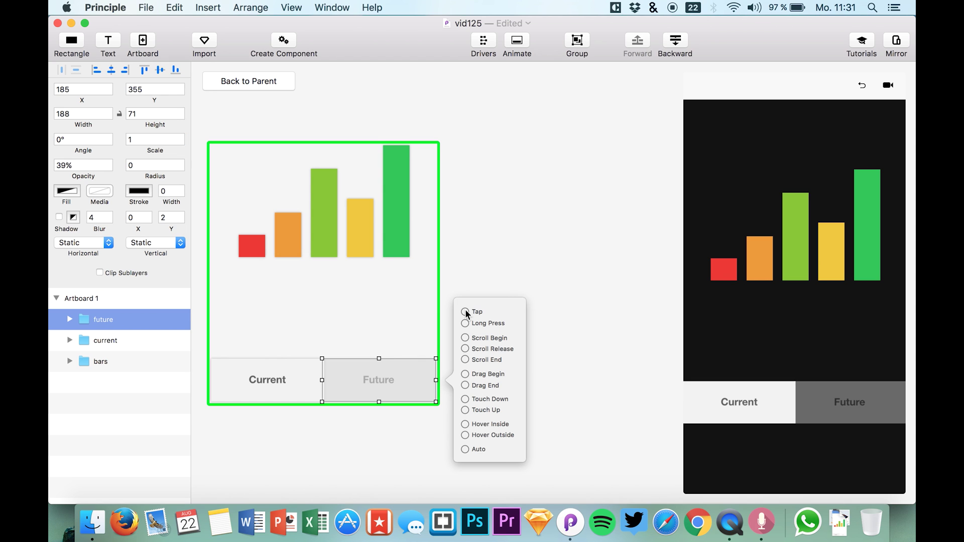
drag(465, 309, 318, 209)
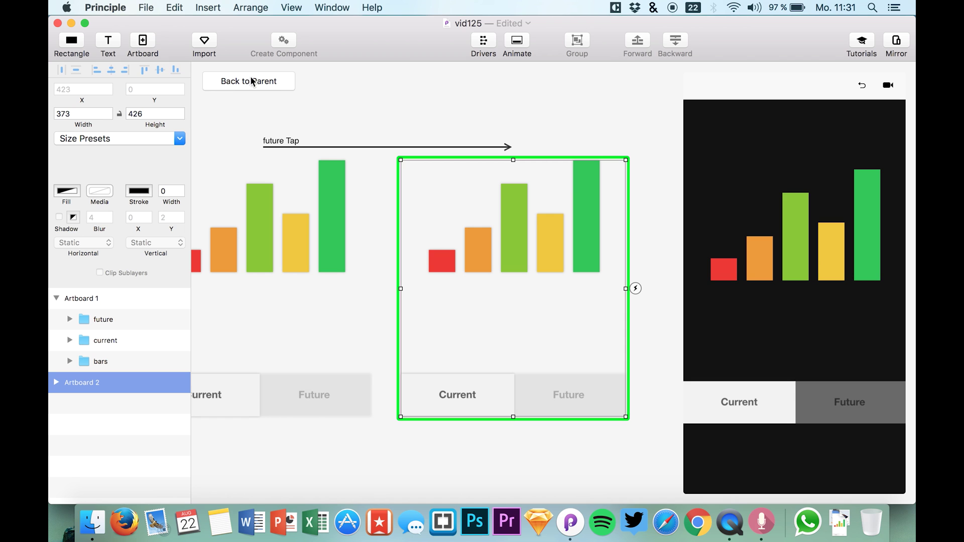
click(572, 395)
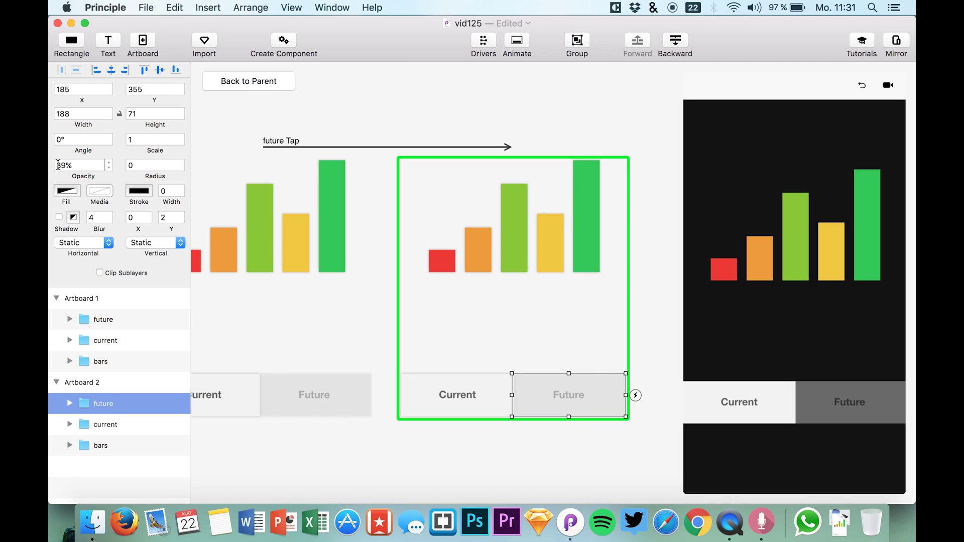
- In Artboard 2, set Future's opacity to 100% and Current's to 39%
drag(82, 174, 110, 175)
click(486, 403)
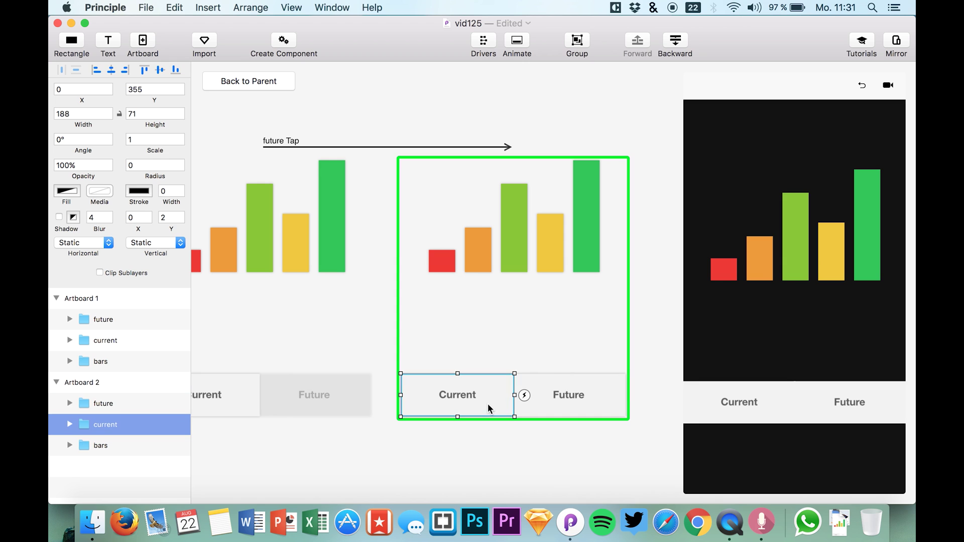
click(67, 165)
text(39)
key(Return)
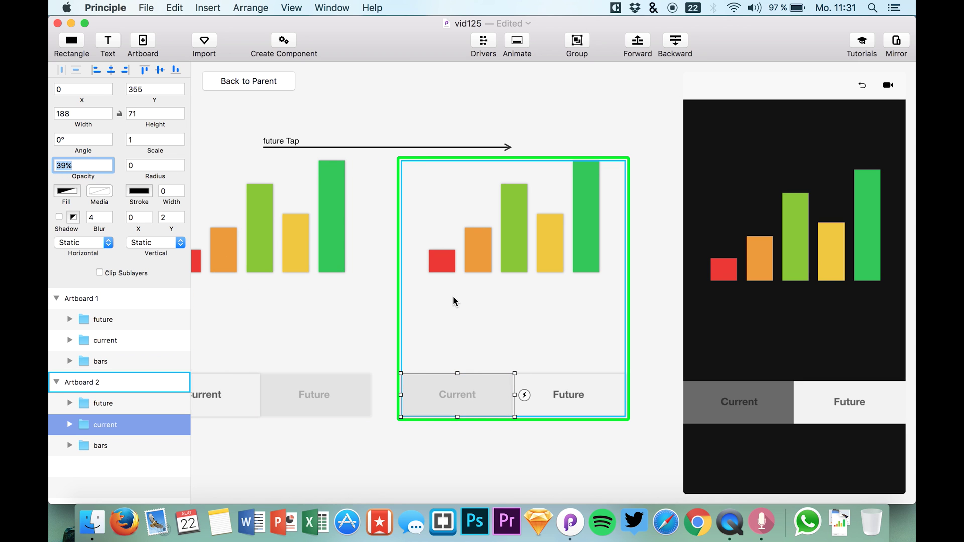
click(521, 260)
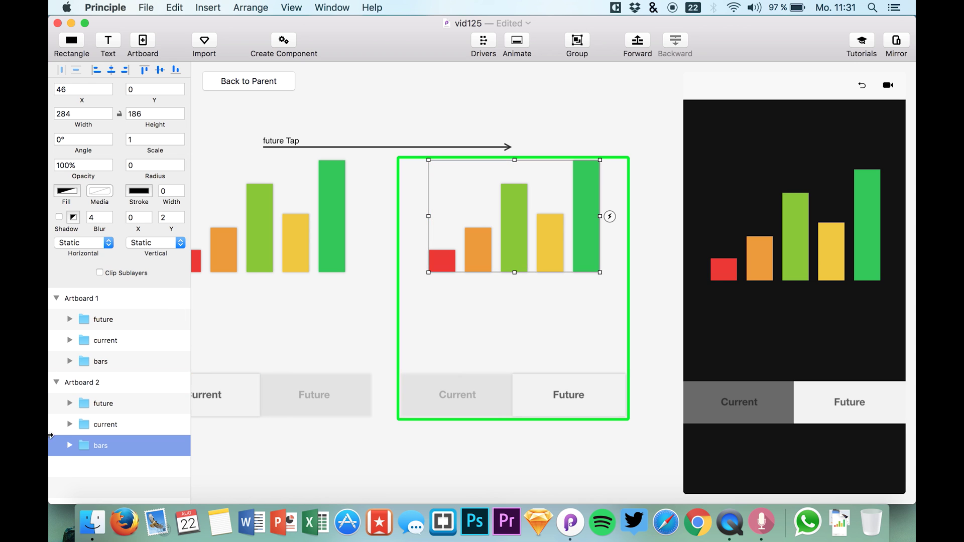
- In Artboard 2, shorten the green bar to 60 and the lime bar, and raise orange and red (82)
click(70, 445)
scroll(73, 447, down, 3)
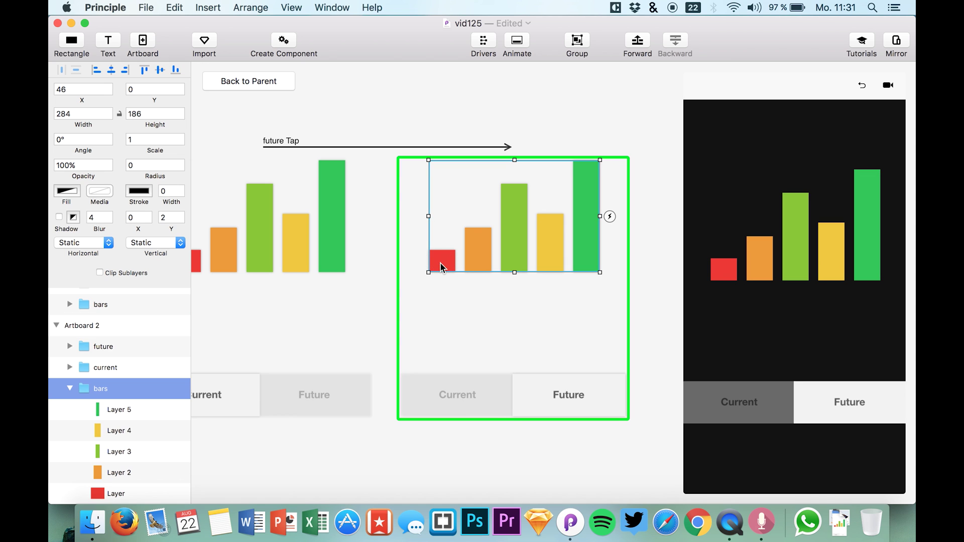
click(121, 419)
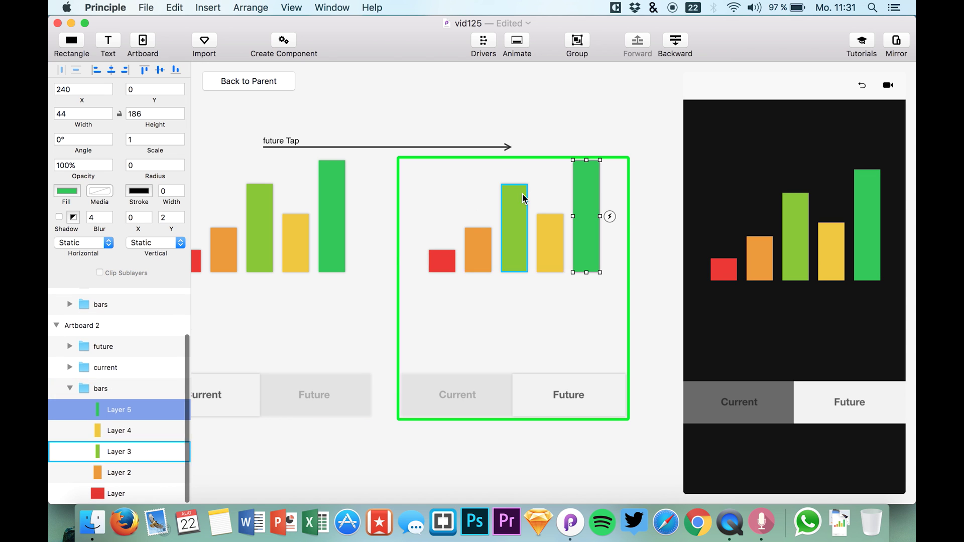
drag(586, 160, 583, 224)
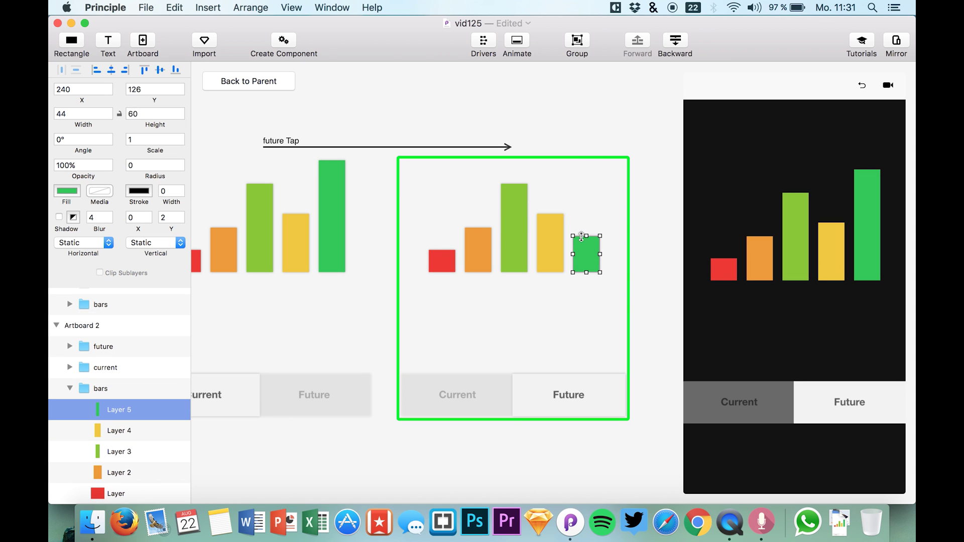
click(509, 190)
drag(510, 180, 546, 189)
click(545, 236)
click(475, 235)
drag(477, 228, 477, 173)
click(440, 264)
drag(442, 250, 444, 221)
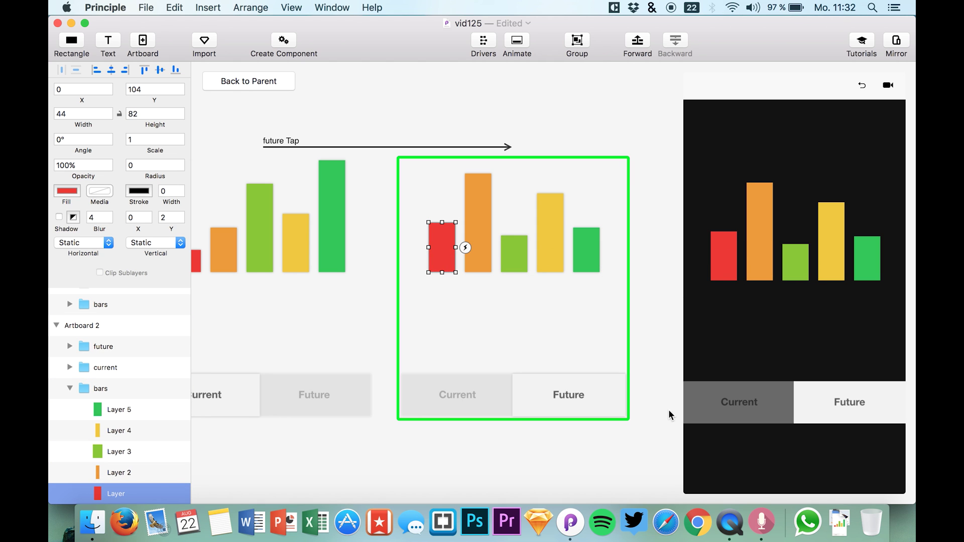
- Eyedrop new fills: red bar to yellow, orange bar to green, yellow bar to lime
click(67, 191)
click(175, 316)
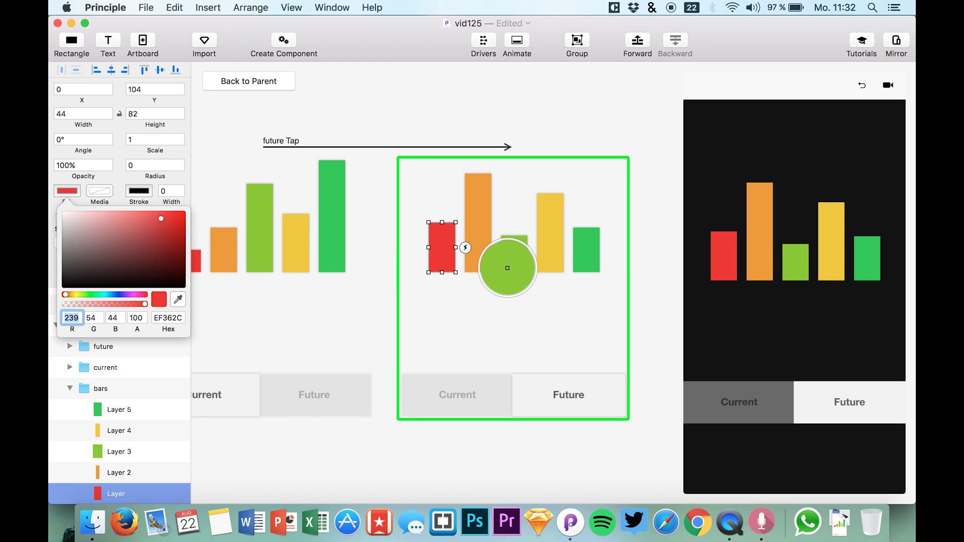
click(550, 251)
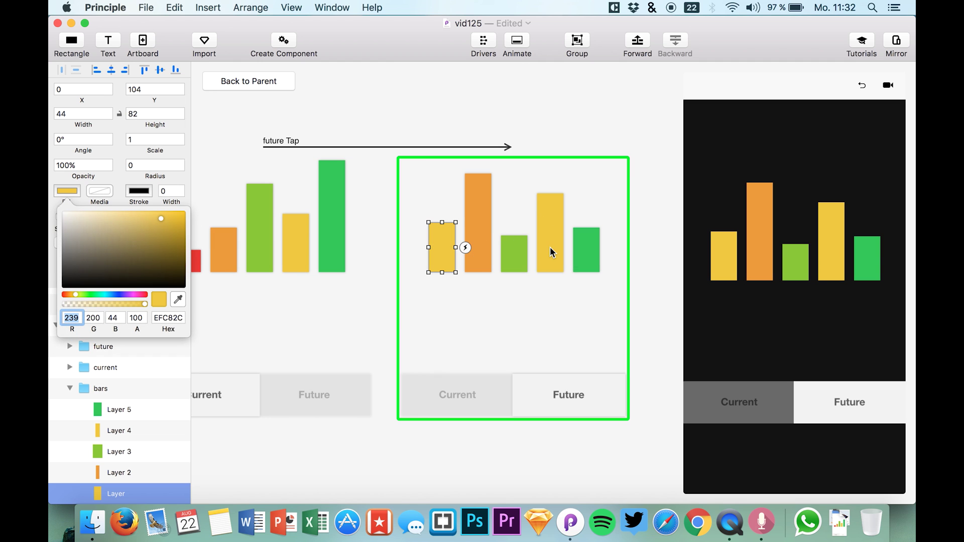
click(470, 228)
click(71, 192)
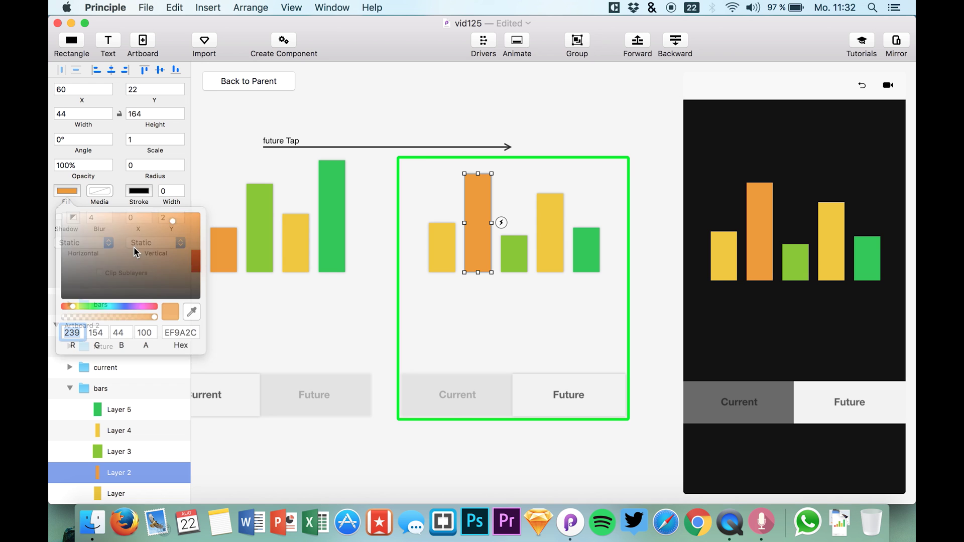
click(178, 299)
click(575, 270)
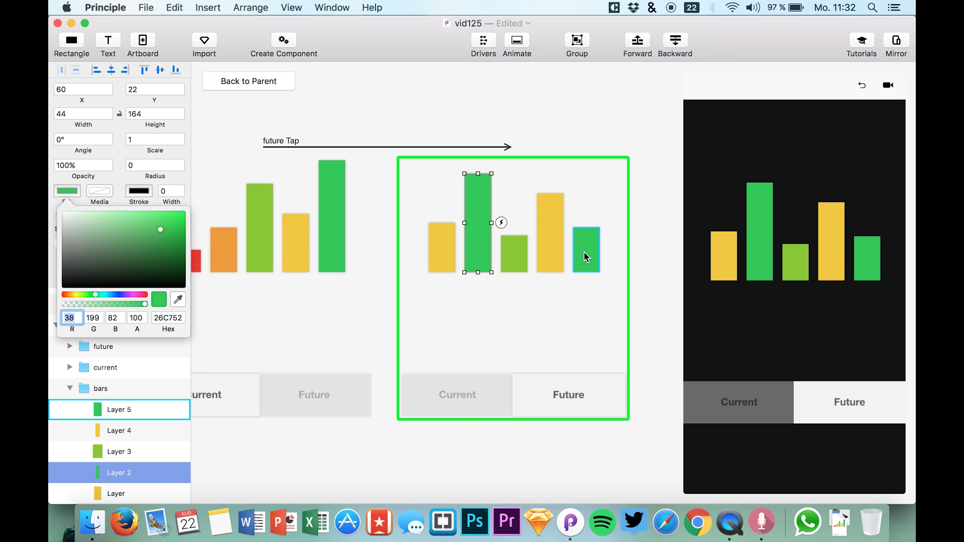
click(549, 224)
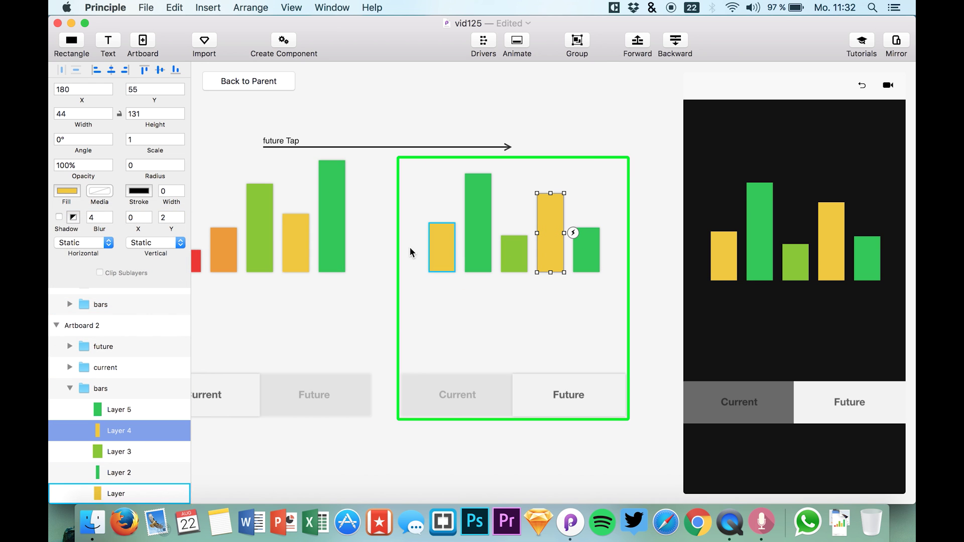
click(67, 190)
click(178, 300)
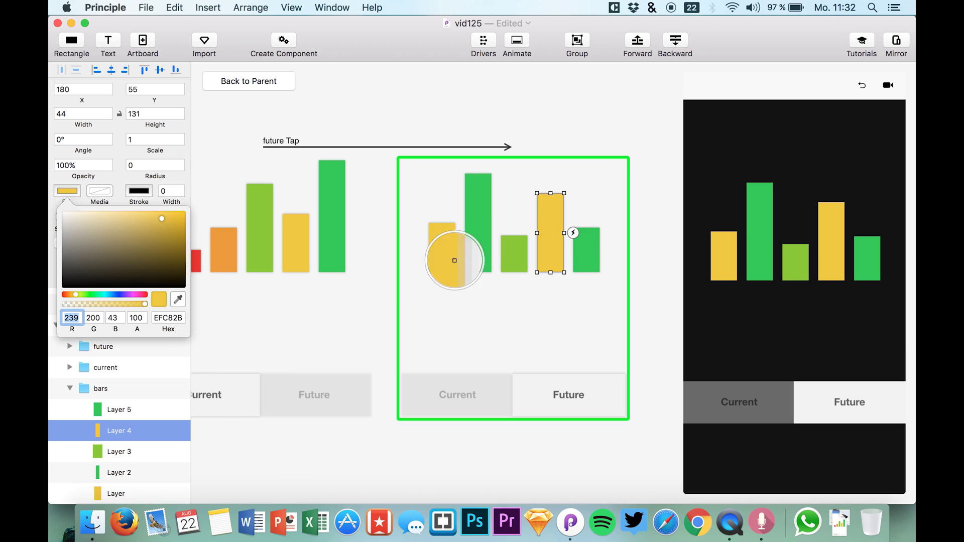
click(517, 251)
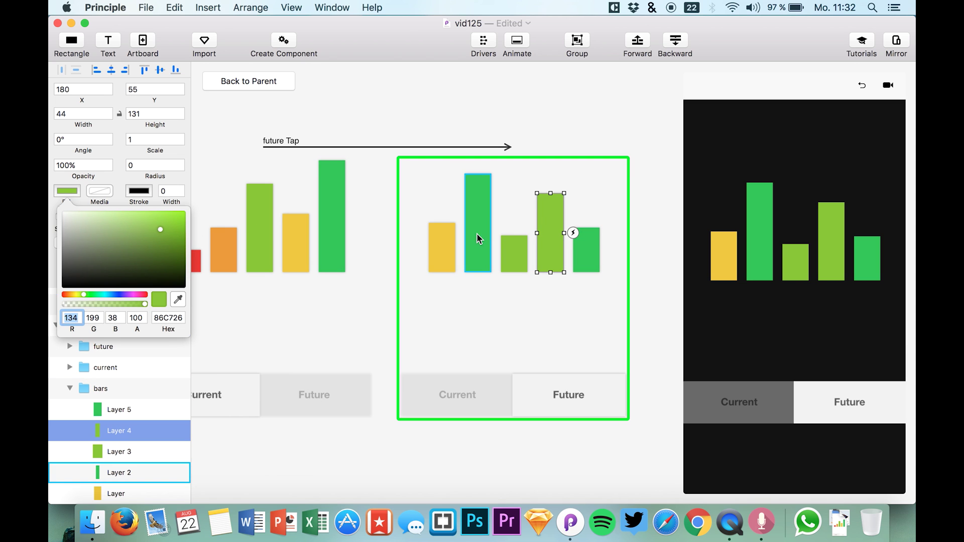
- Shift the lime bar's hue to dark red and make the last green bar orange (EFAD2C)
click(523, 245)
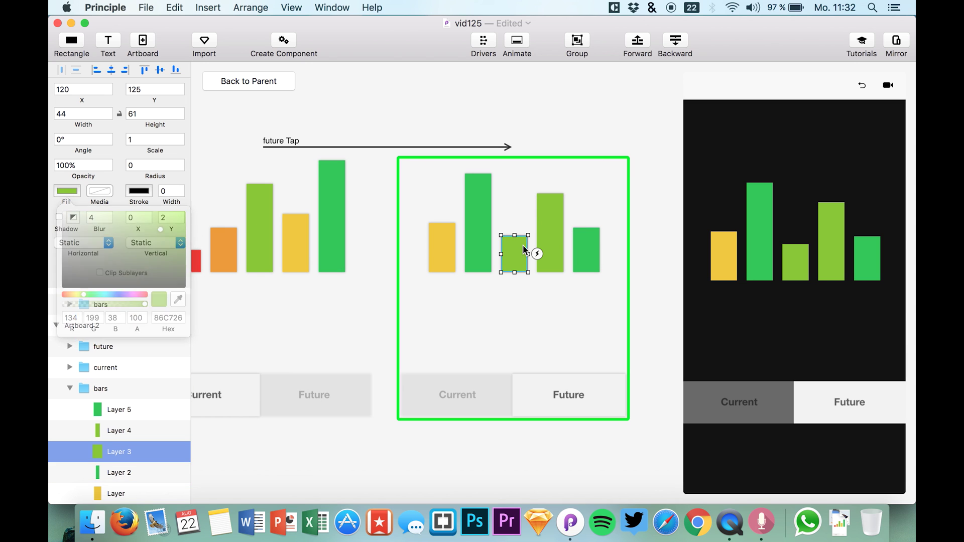
click(69, 191)
drag(83, 296, 67, 294)
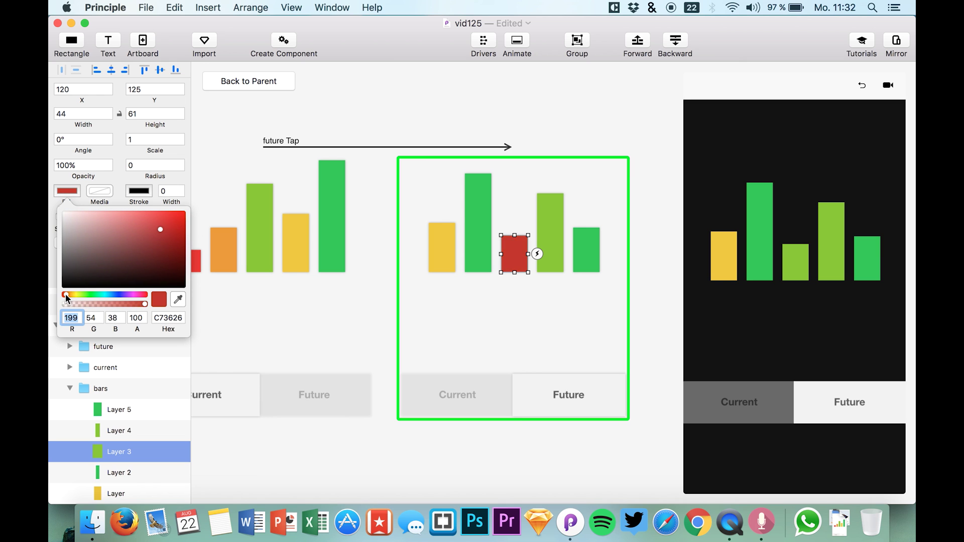
click(600, 248)
click(580, 249)
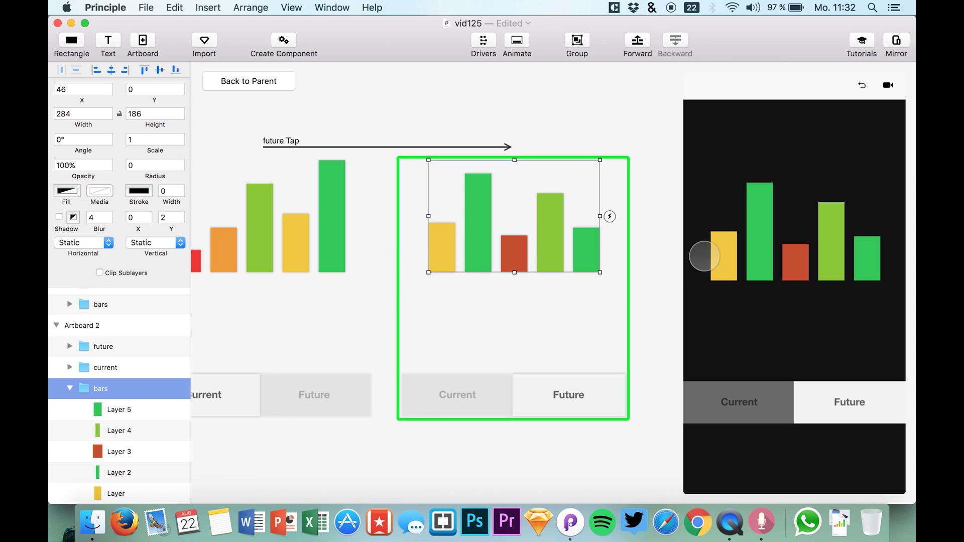
double_click(585, 240)
click(67, 192)
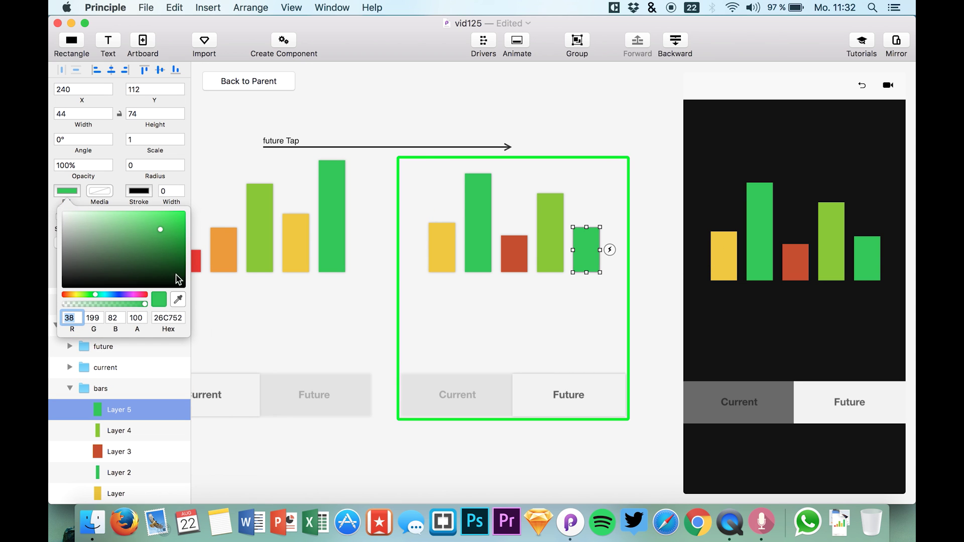
click(178, 299)
click(445, 250)
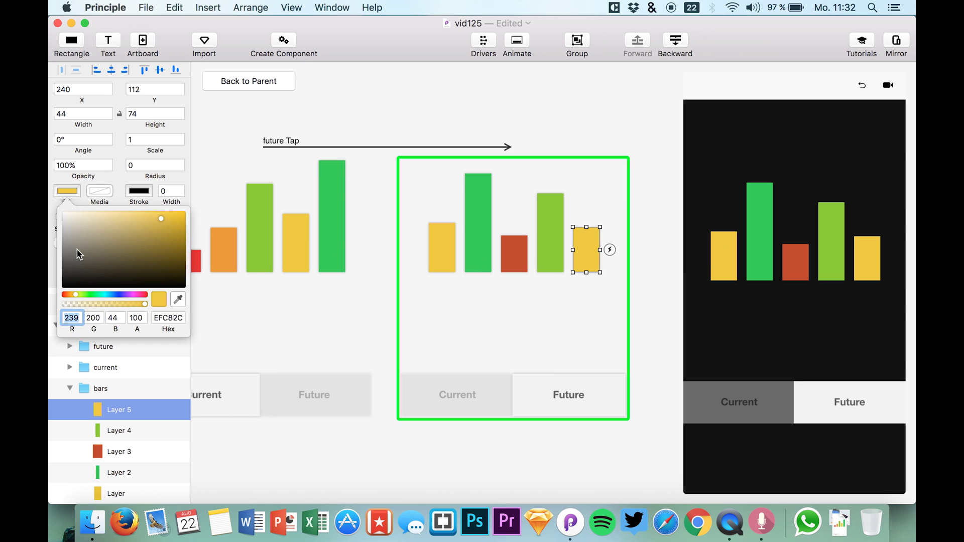
drag(74, 293, 71, 293)
click(440, 341)
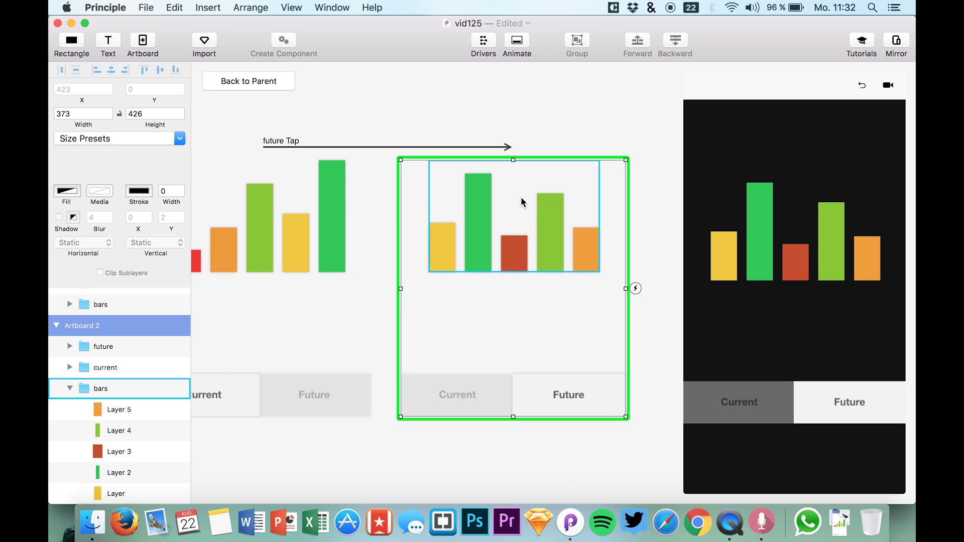
click(468, 398)
- Make tapping Current transition back to Artboard 1, then return to the parent artboard
click(523, 395)
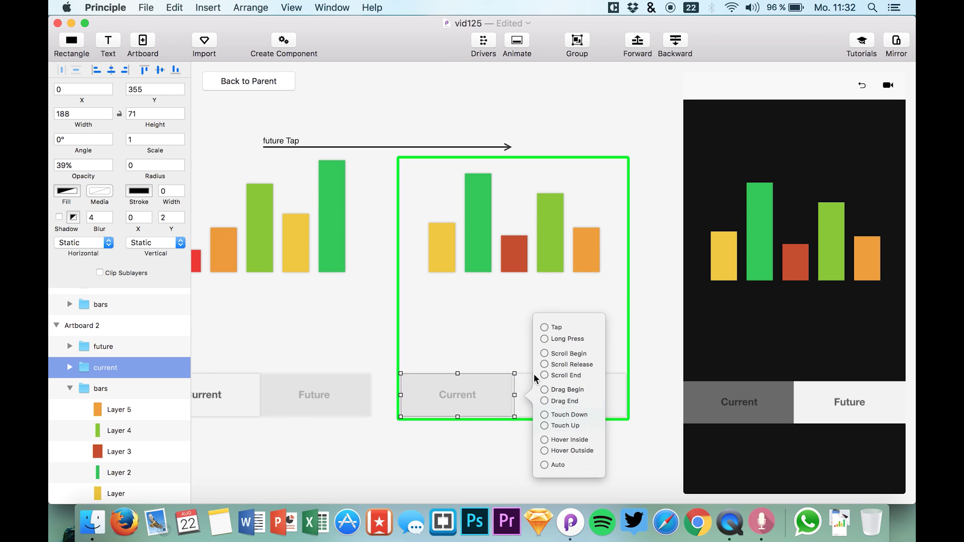
drag(544, 327, 280, 330)
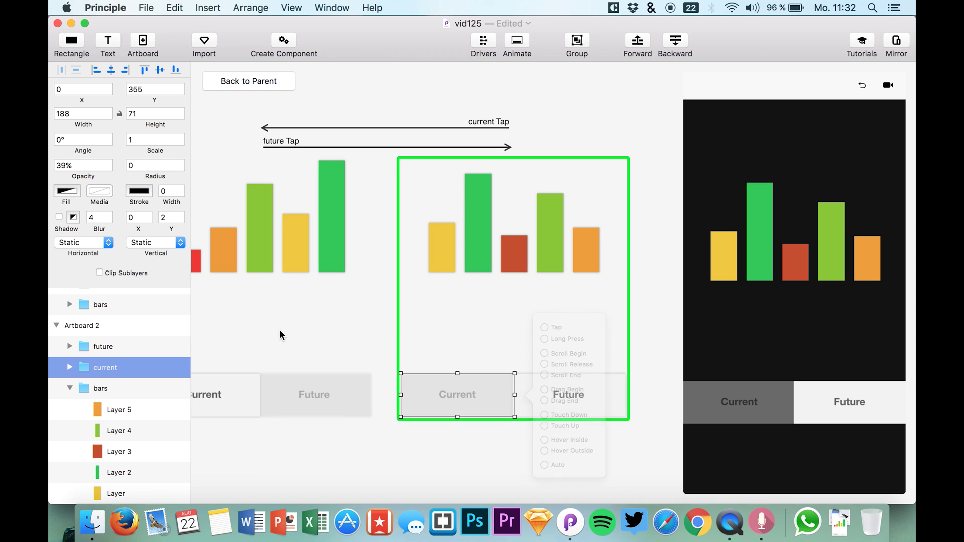
click(284, 106)
click(279, 80)
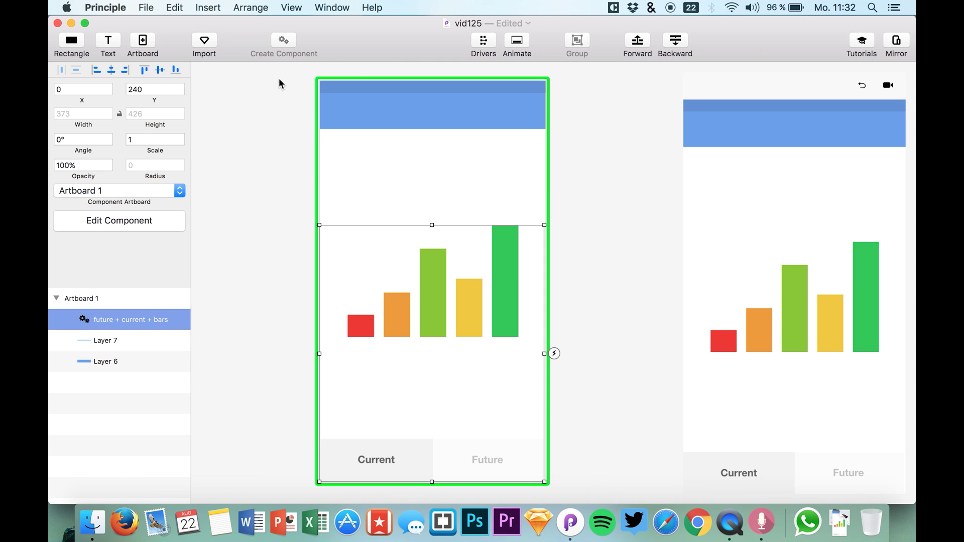
click(255, 131)
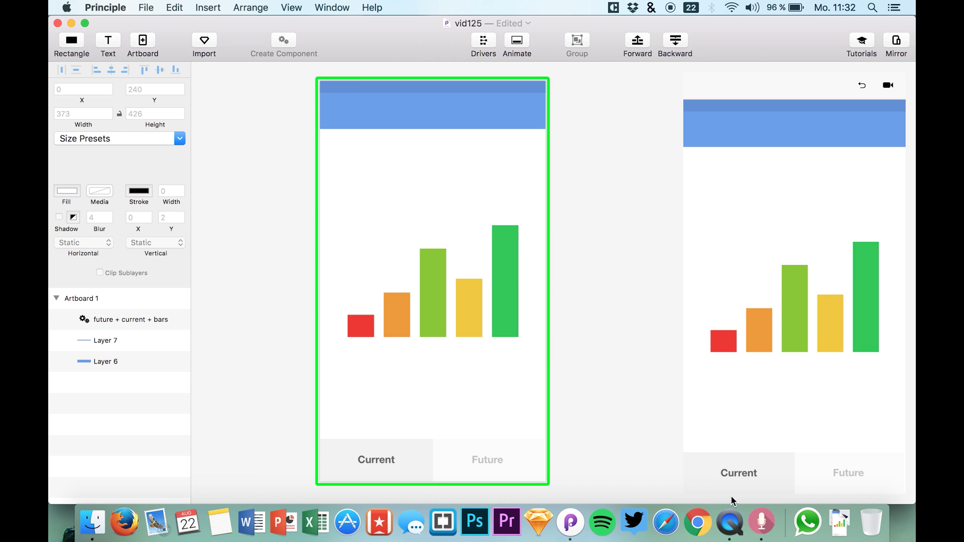
- Toggle the preview between Current and Future, ending on Future, and select the 'future + current + bars' component
click(848, 474)
click(750, 474)
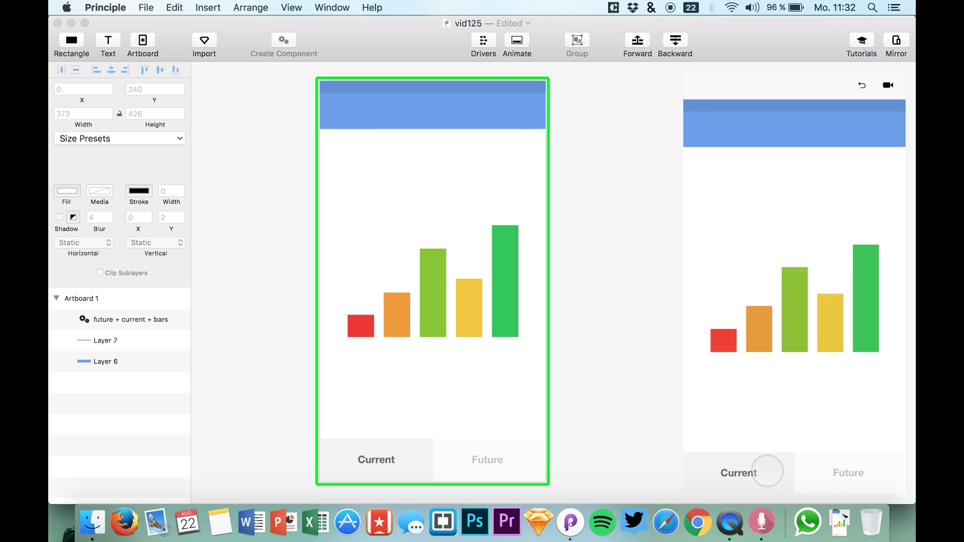
click(840, 471)
click(750, 474)
click(849, 473)
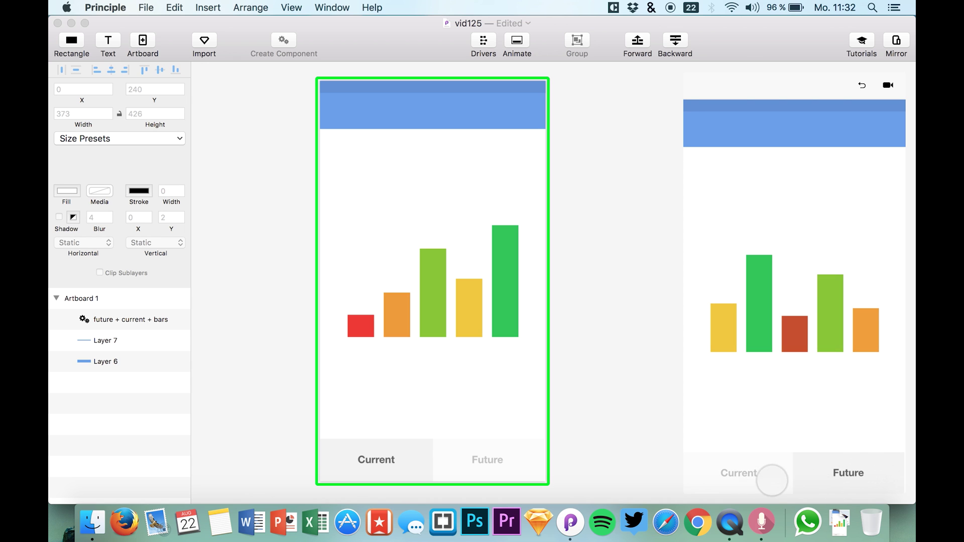
click(743, 474)
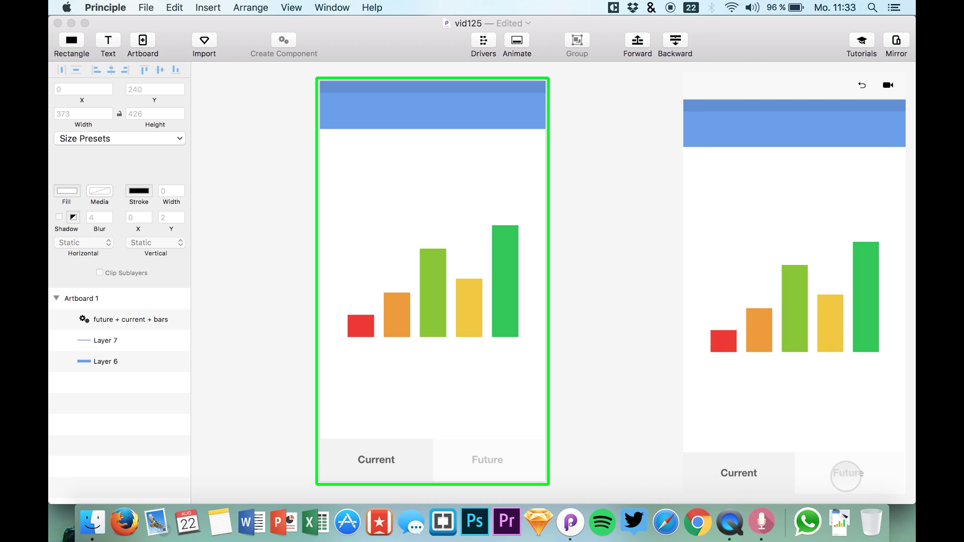
click(846, 471)
click(737, 461)
click(839, 471)
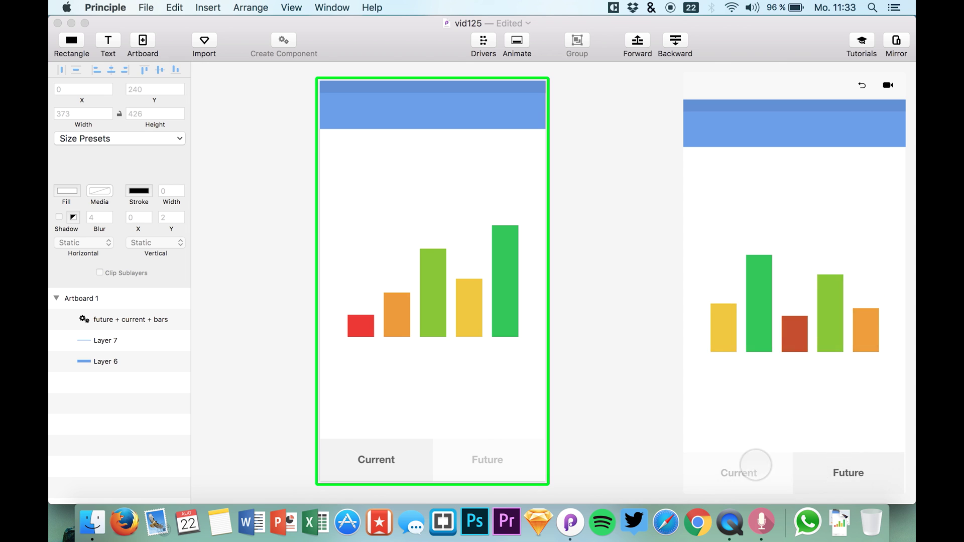
click(733, 470)
click(834, 473)
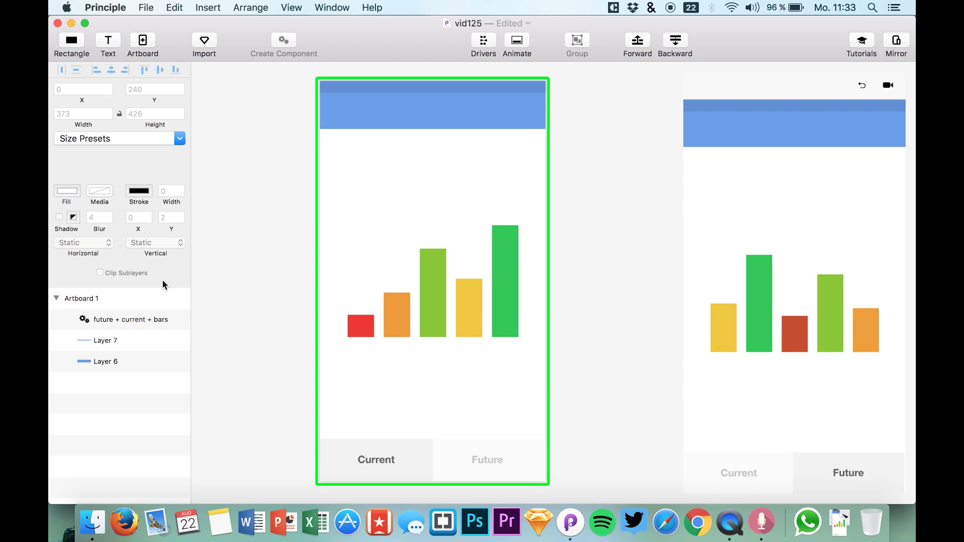
click(110, 320)
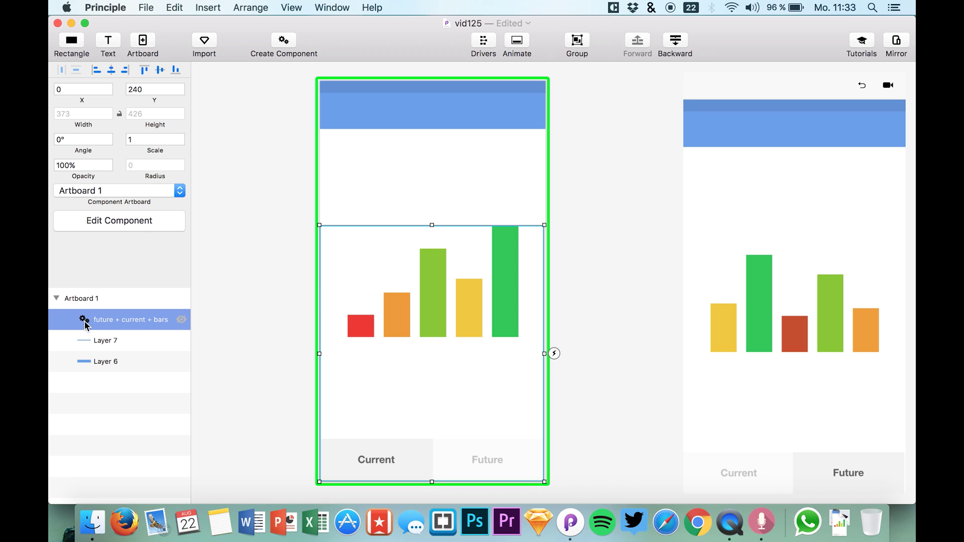
click(98, 221)
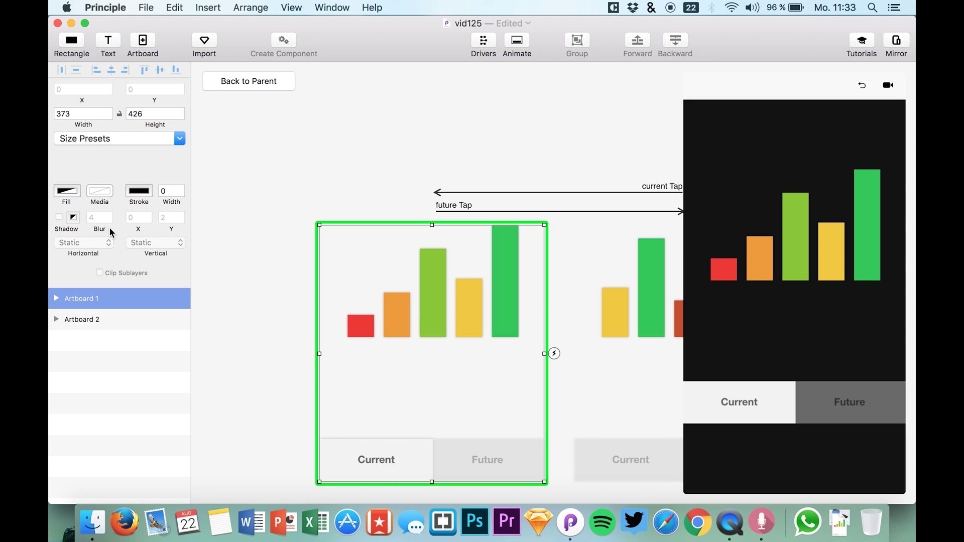
scroll(386, 264, down, 3)
scroll(386, 264, right, 4)
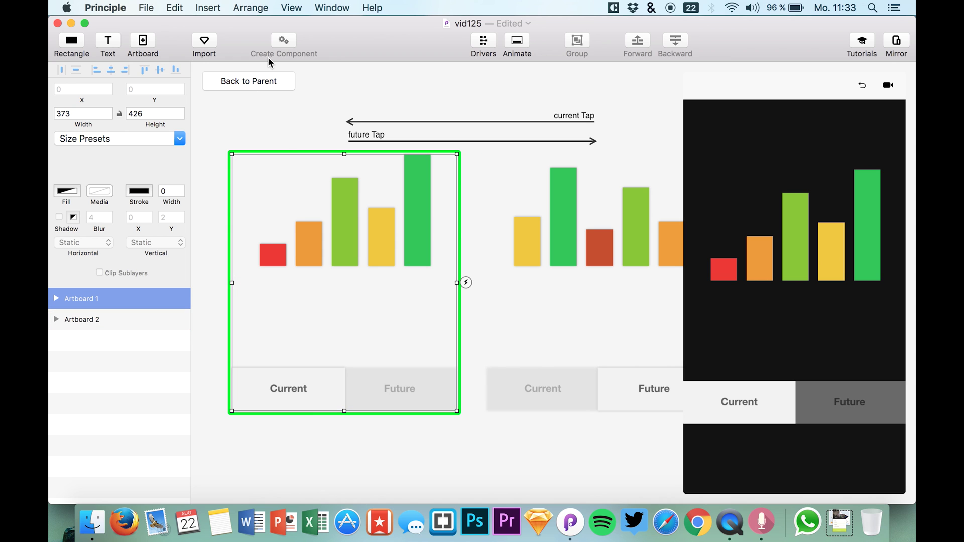
click(248, 81)
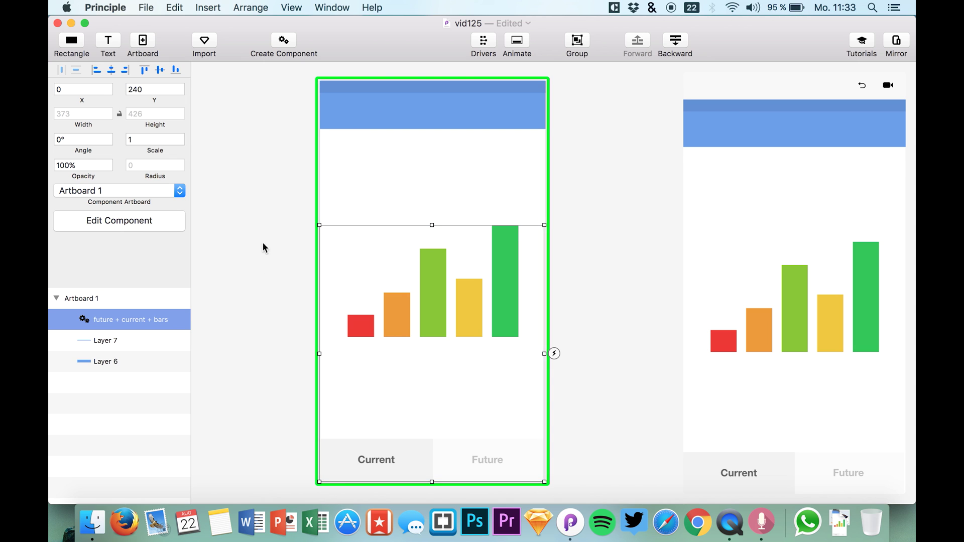
- Select the 'future + current + bars' component and enter Edit Component to view both artboards
click(357, 107)
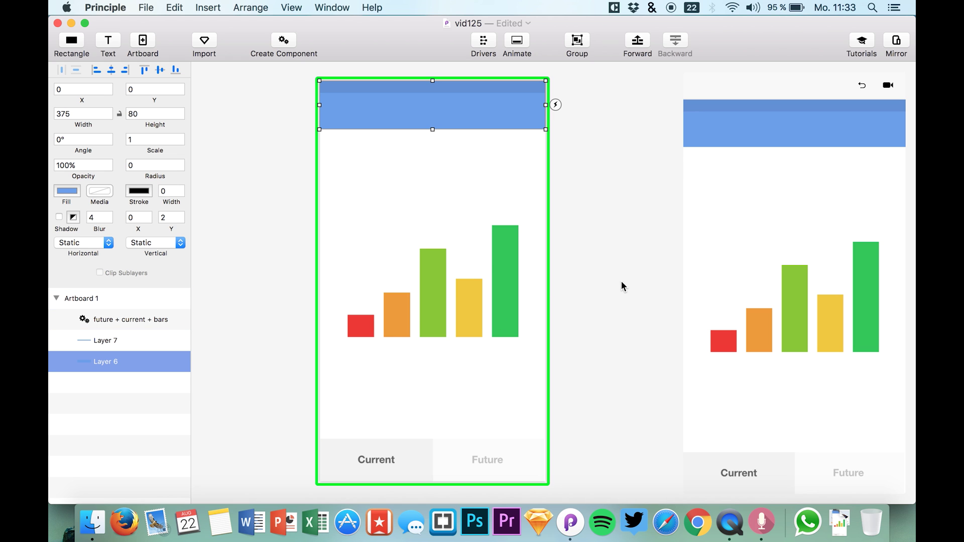
scroll(497, 233, up, 2)
scroll(497, 233, up, 2)
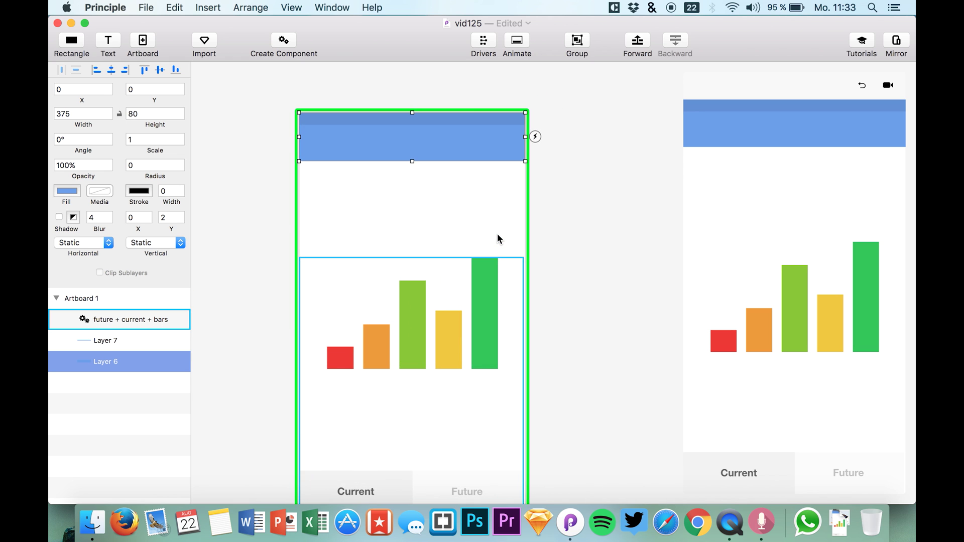
click(102, 321)
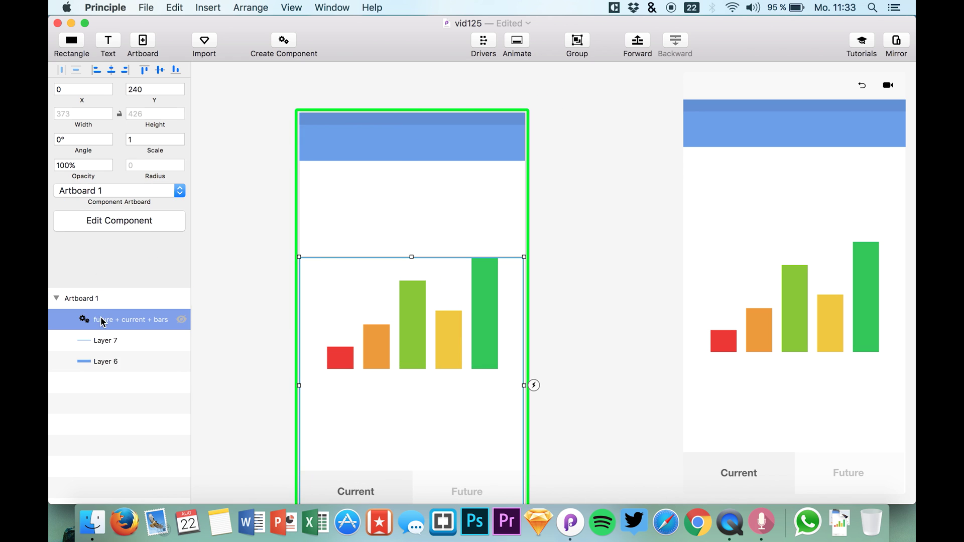
click(108, 221)
scroll(441, 228, down, 2)
scroll(441, 228, down, 2)
scroll(440, 227, right, 2)
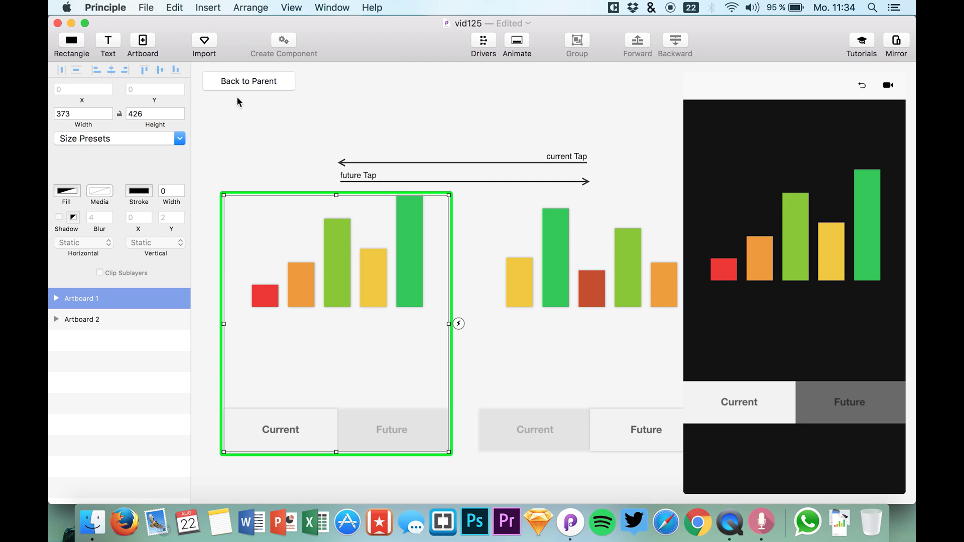
- Back in parent Artboard 1, inspect the header and bar chart component, then deselect everything
click(239, 79)
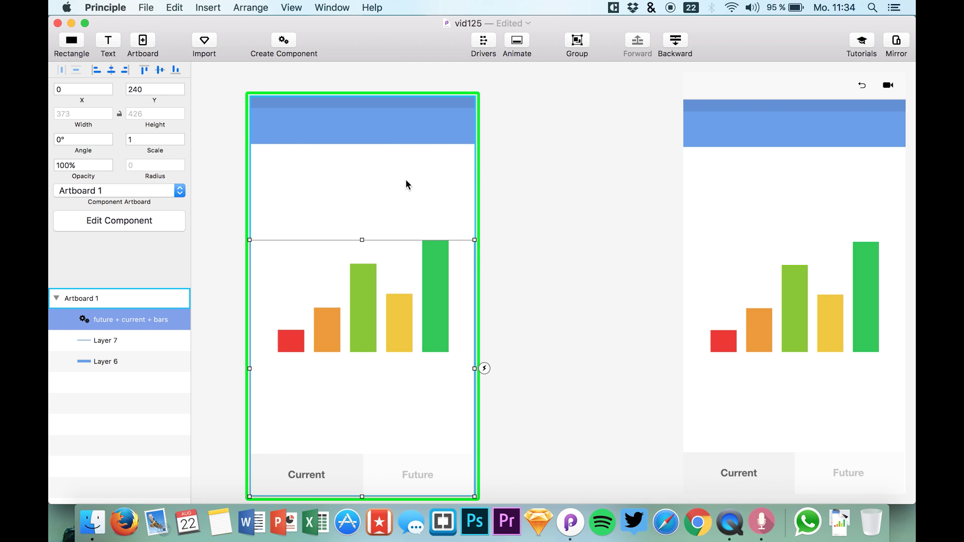
click(405, 179)
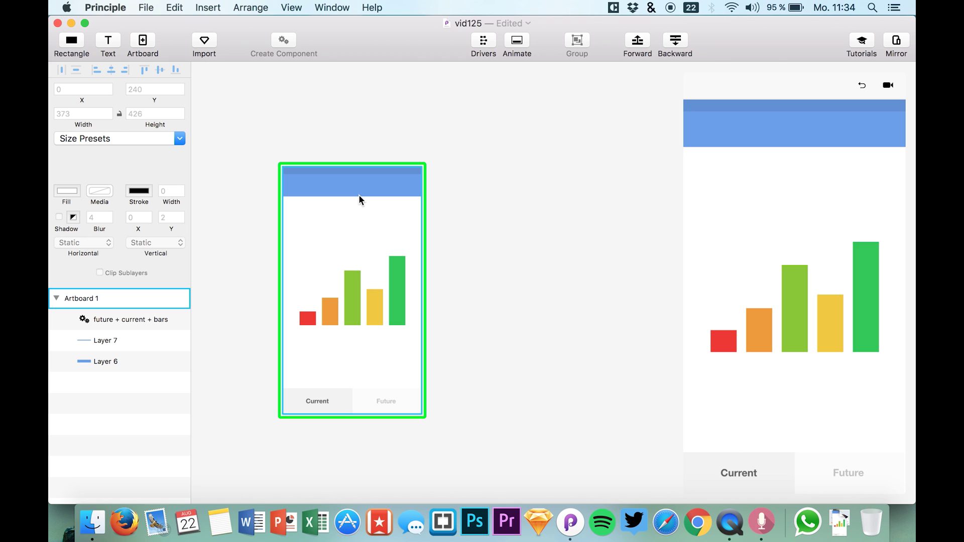
click(325, 143)
click(378, 177)
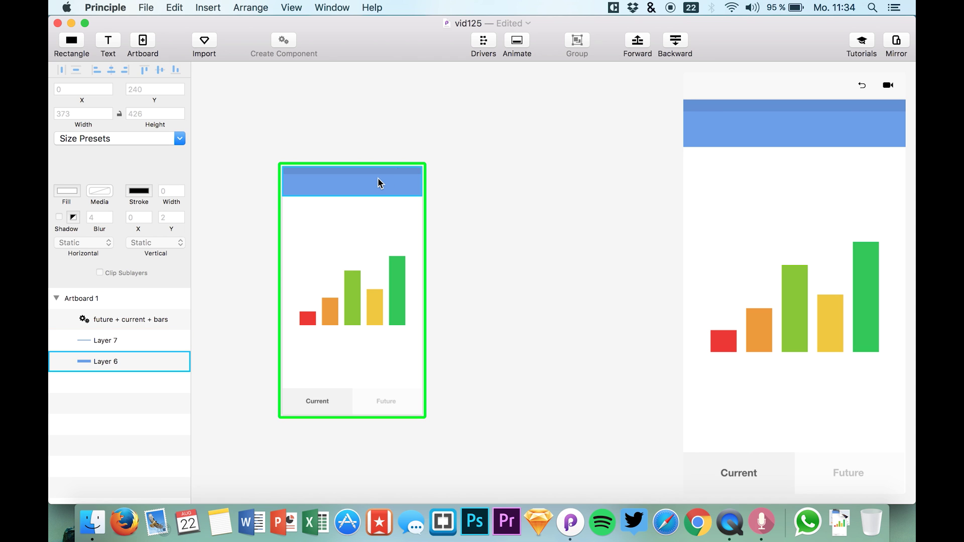
click(365, 277)
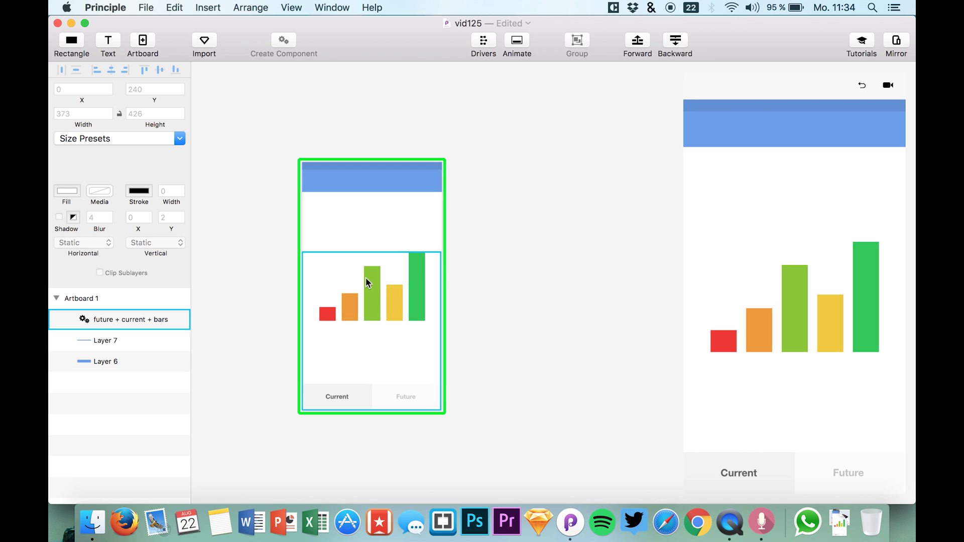
click(371, 295)
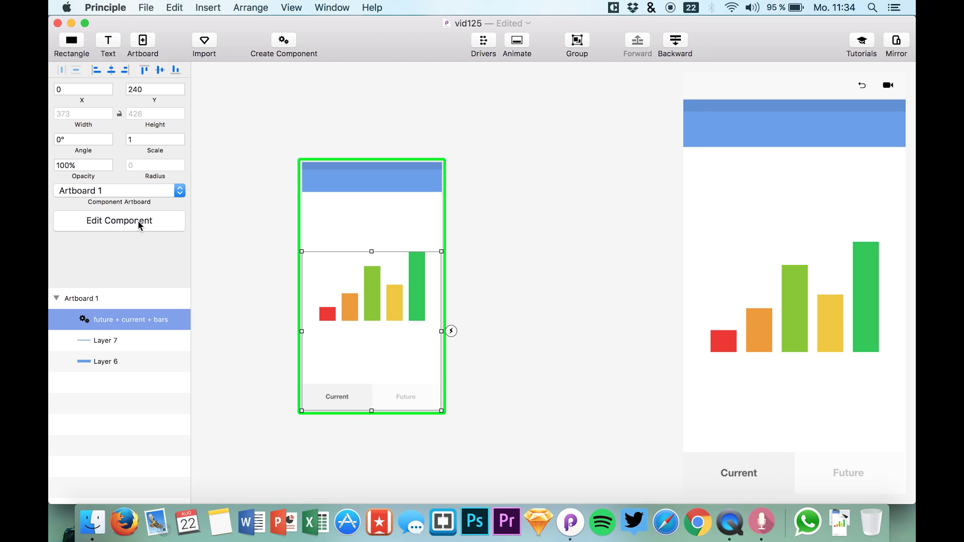
click(252, 266)
scroll(251, 260, left, 2)
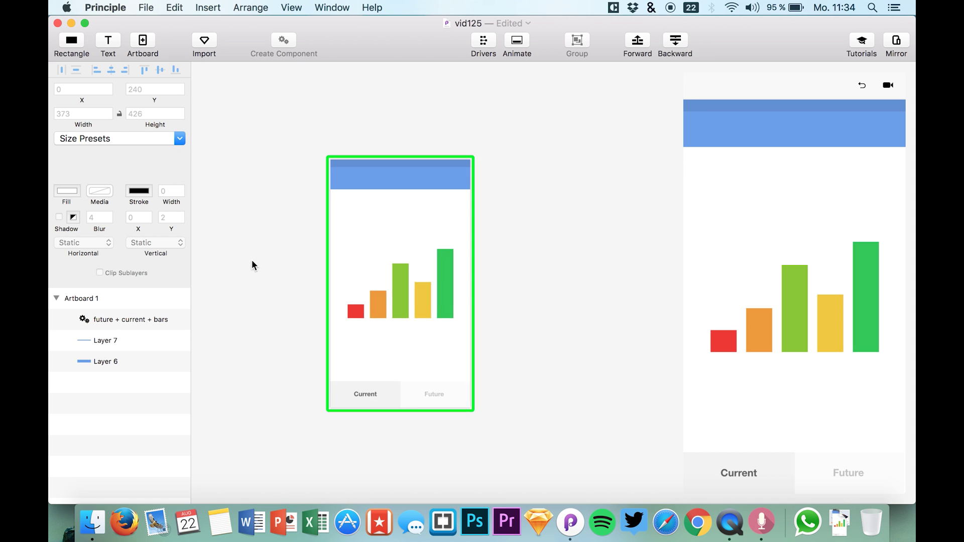
scroll(252, 260, down, 2)
scroll(388, 222, up, 2)
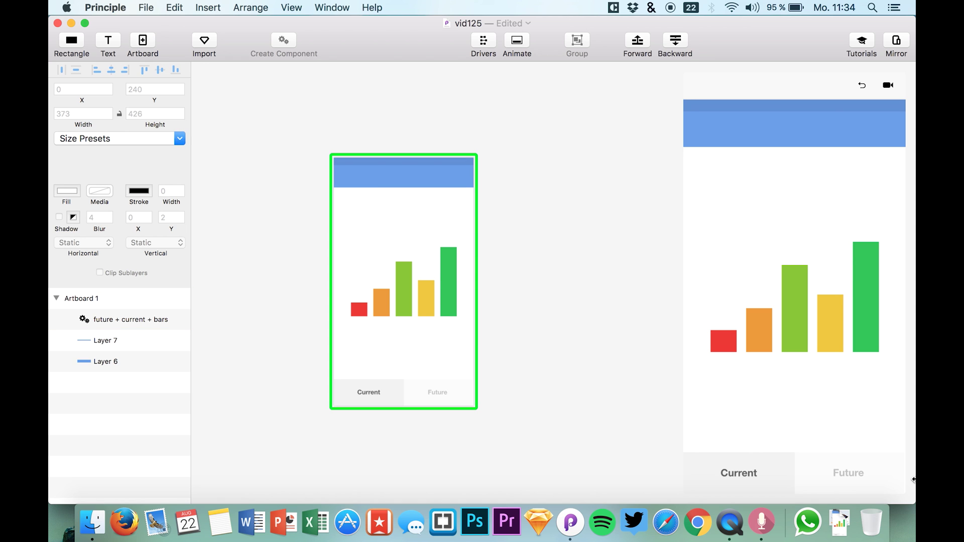
- Switch the preview between Current and Future, briefly reopen the component, then show Future again
click(862, 471)
click(763, 479)
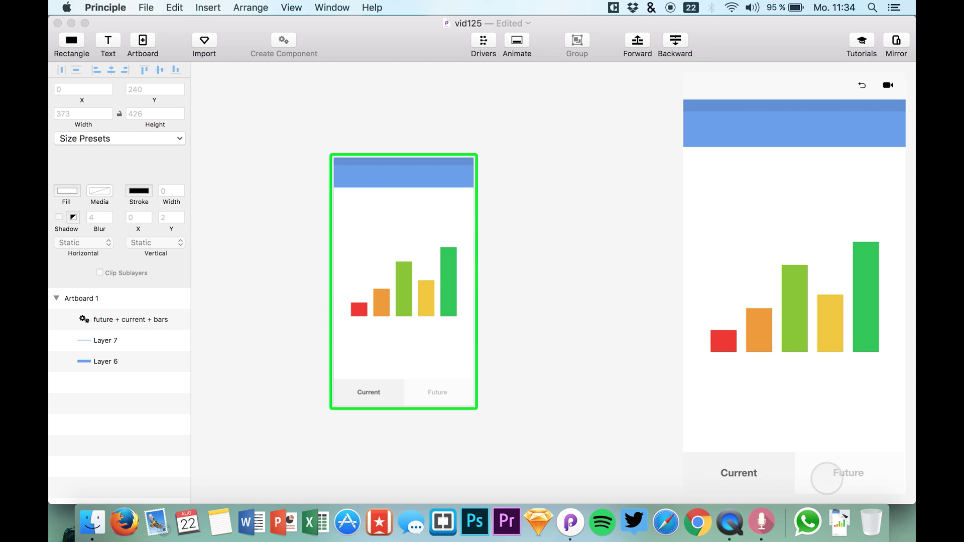
click(828, 477)
click(180, 327)
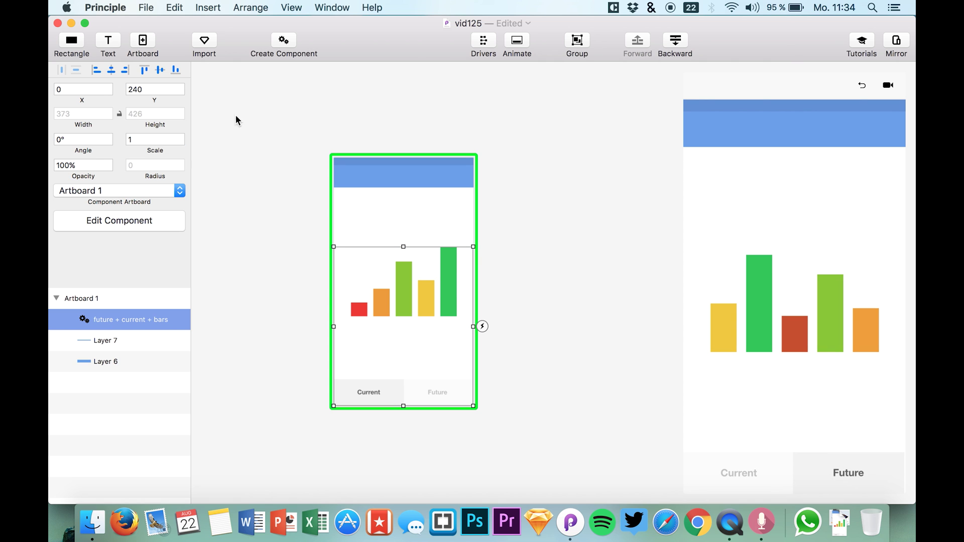
click(97, 219)
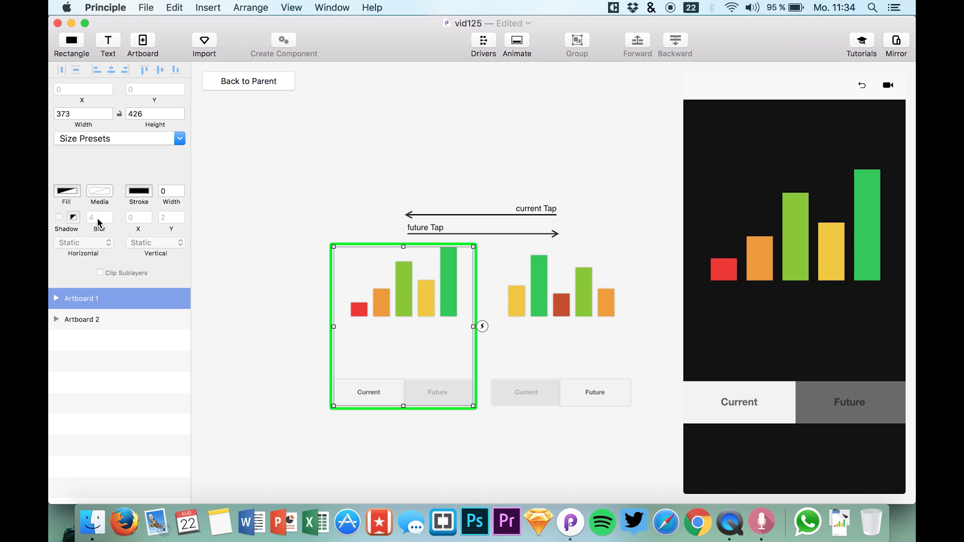
click(247, 79)
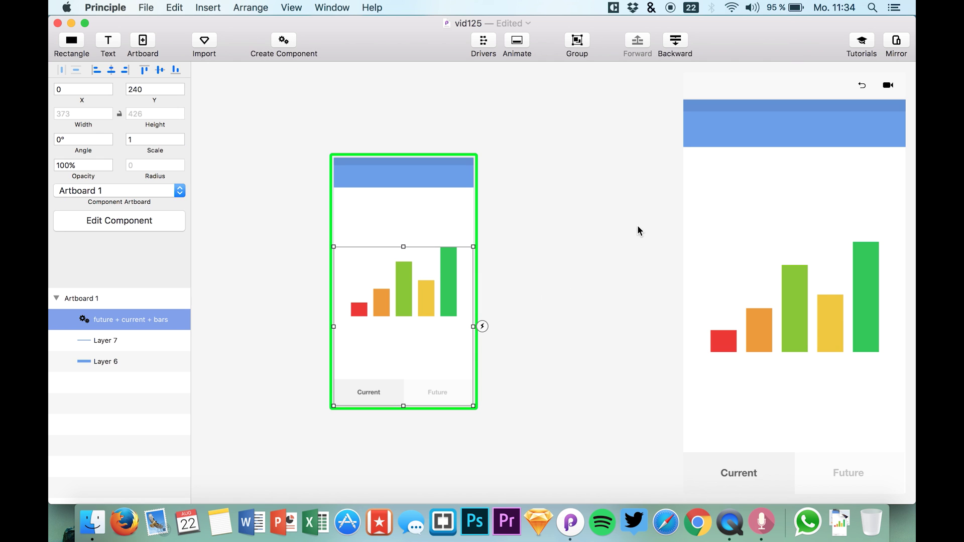
click(541, 275)
click(846, 473)
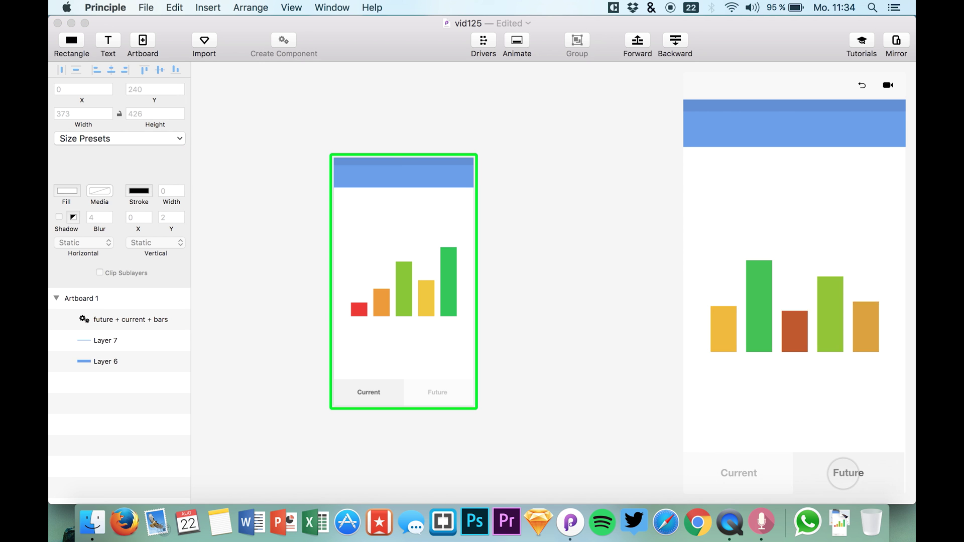